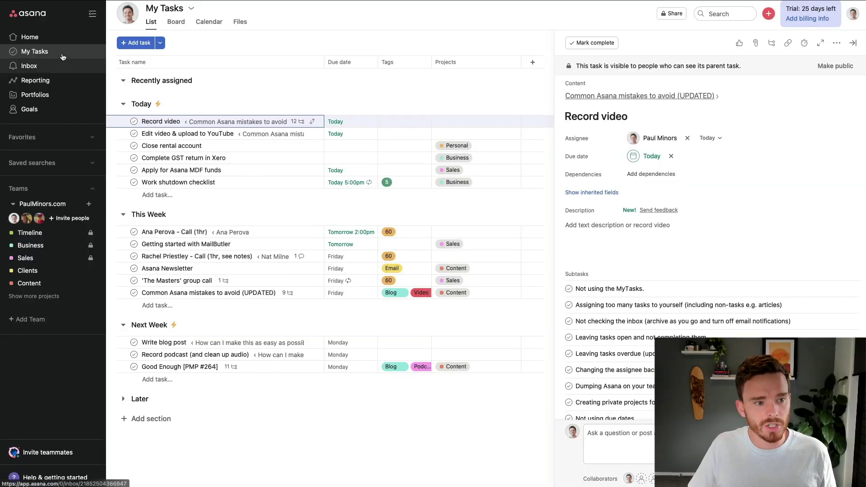
- Open My Tasks and view the assignee of the Record video task in the Today section
left_click(45, 53)
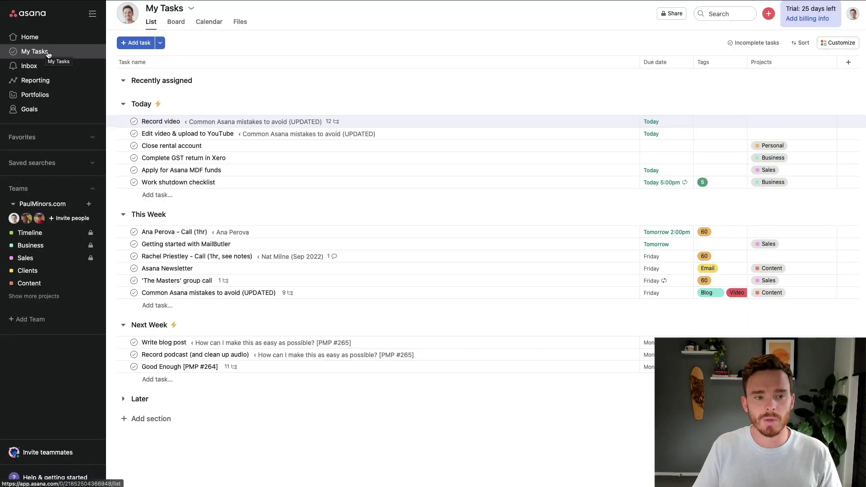
left_click(370, 122)
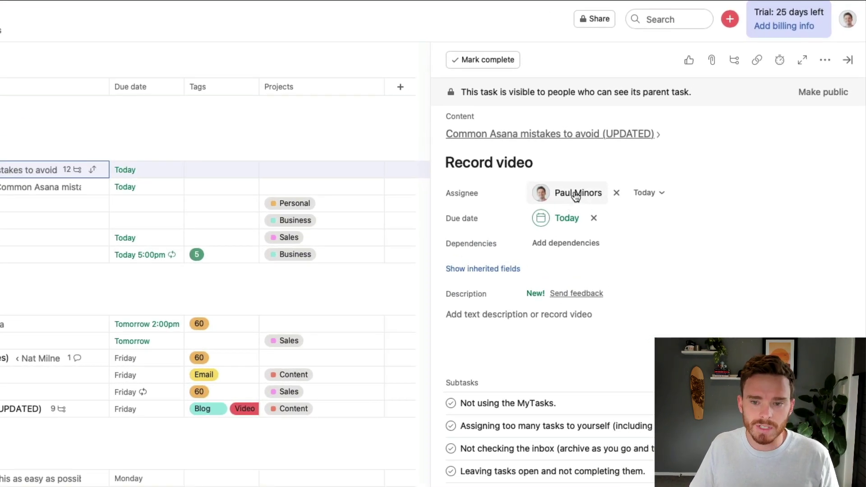
mouse_move(573, 198)
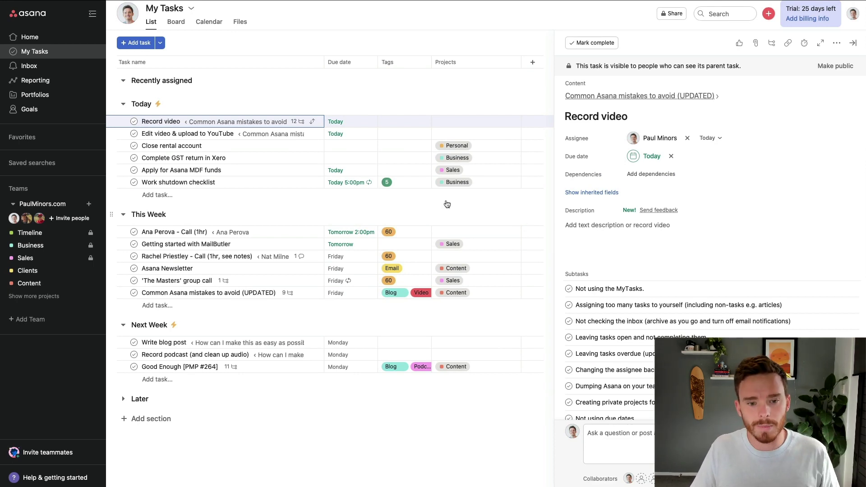
- View the Content project's task list, followed by the Business project's tasks with their assignees and due dates
left_click(51, 287)
left_click(160, 34)
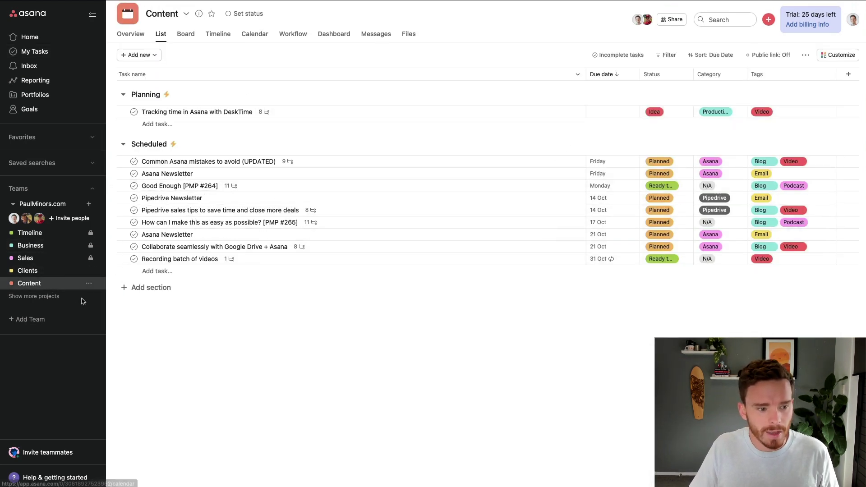
left_click(32, 245)
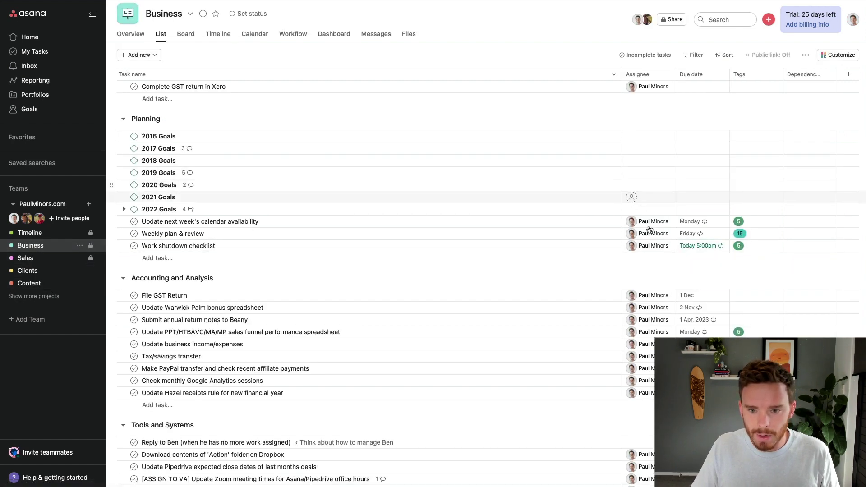
scroll(296, 257, "down", 3)
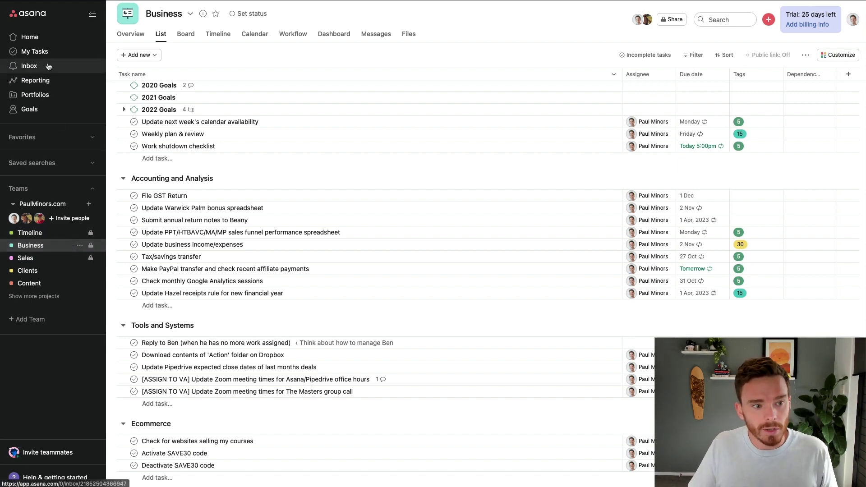
- Return to My Tasks and view the details and subtasks of the Record video task
left_click(35, 52)
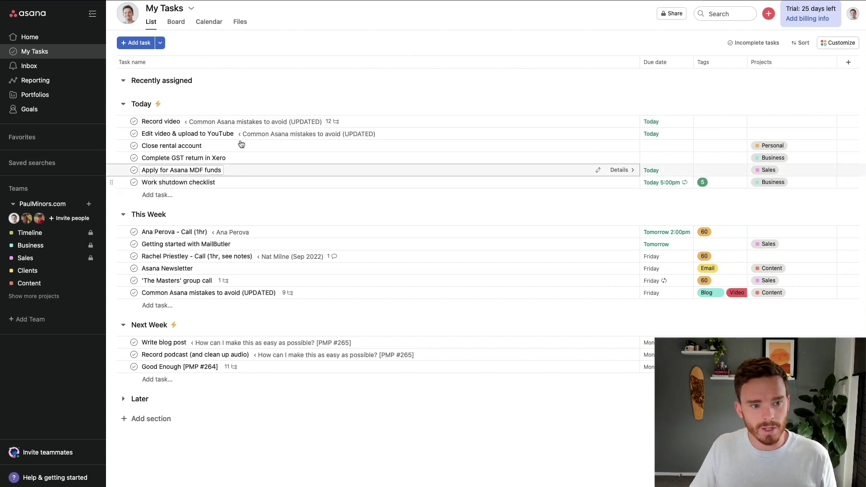
left_click(241, 122)
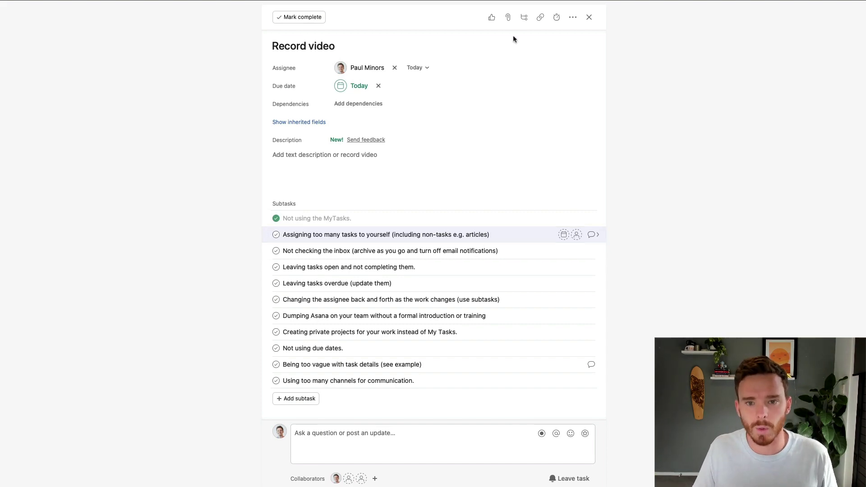
key("Escape")
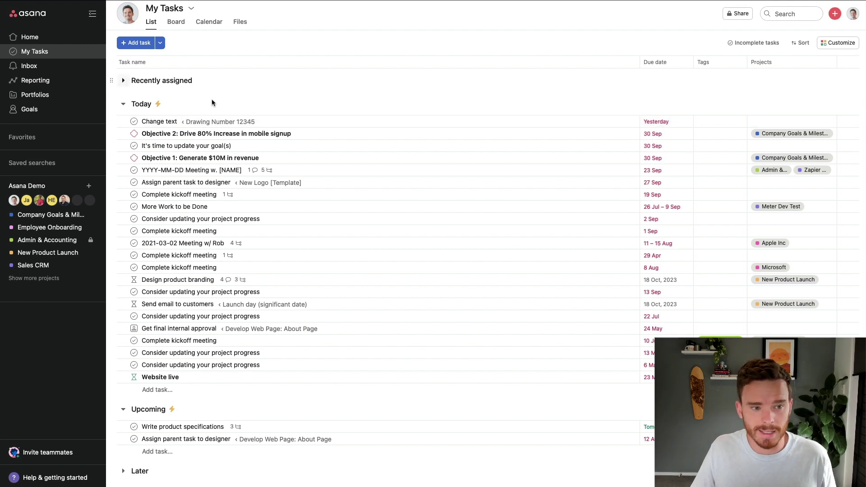
- Expand the Recently assigned section in the Asana Demo workspace's My Tasks and review its backlog of tasks
left_click(123, 80)
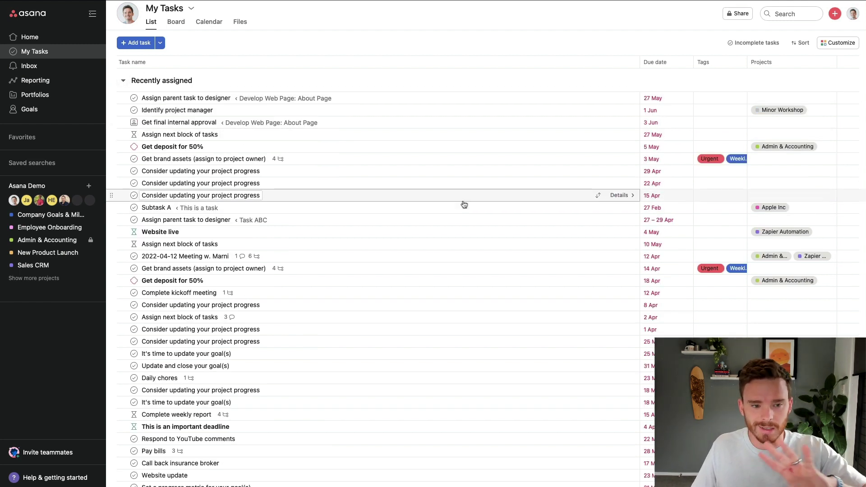
scroll(330, 141, "down", 15)
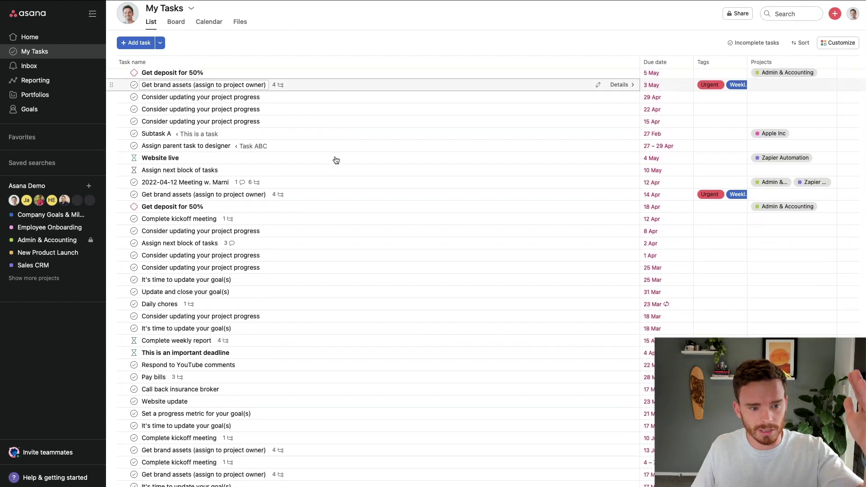
scroll(334, 161, "down", 15)
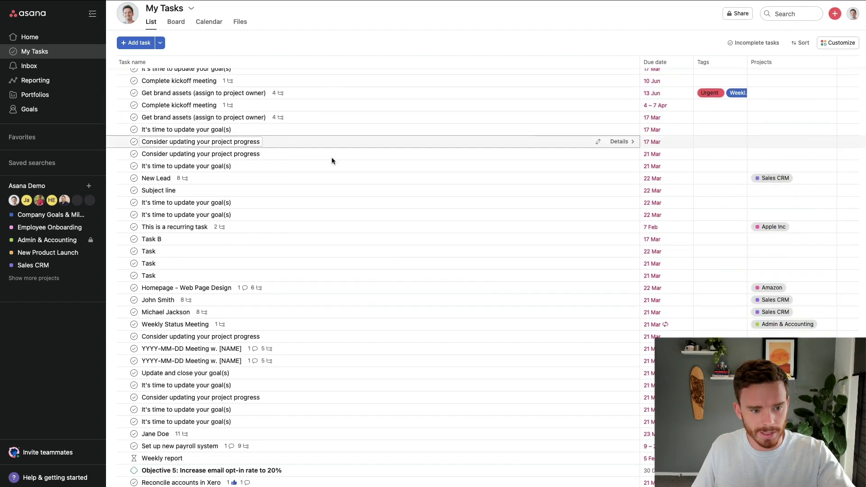
scroll(334, 170, "down", 7)
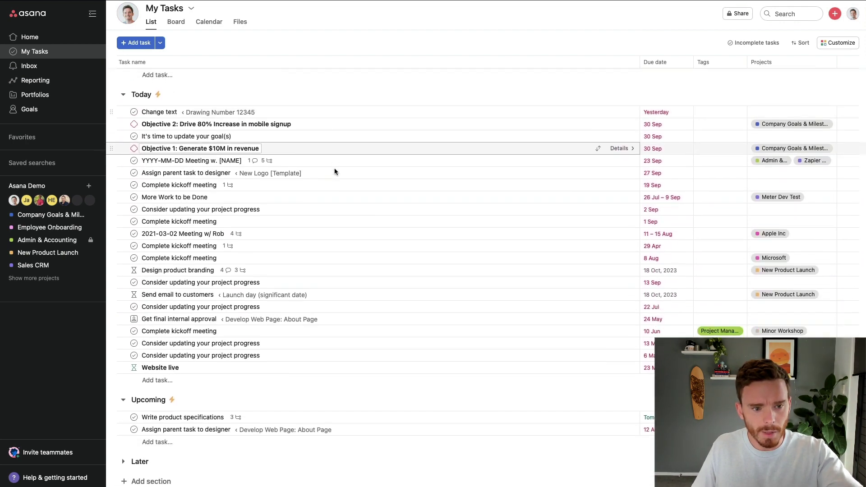
scroll(340, 197, "up", 1)
scroll(340, 195, "up", 20)
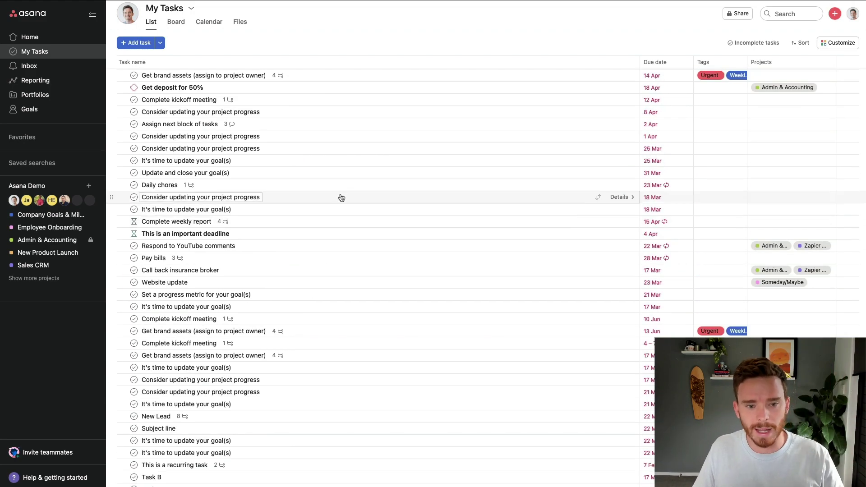
scroll(339, 198, "up", 6)
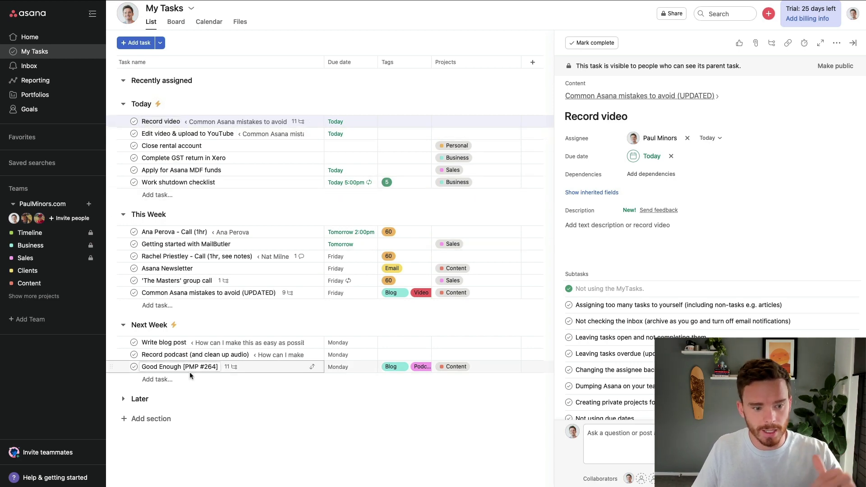
- Expand the Later section of My Tasks to look over its tasks, and collapse it again
left_click(123, 398)
scroll(128, 271, "down", 4)
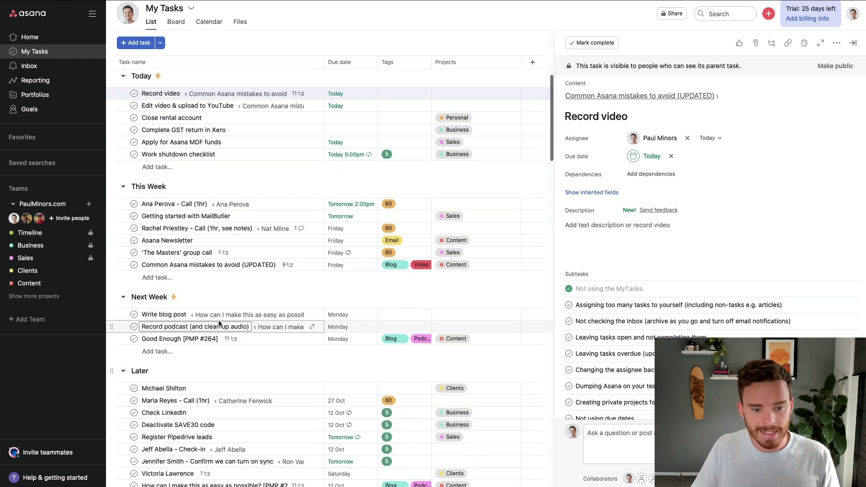
left_click(124, 238)
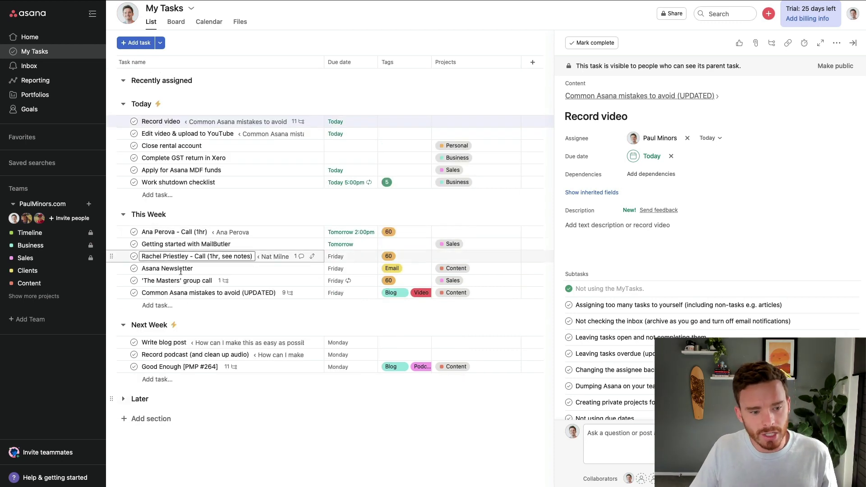
- Collapse the Next Week and This Week sections, reopening This Week briefly to check its due dates
left_click(123, 325)
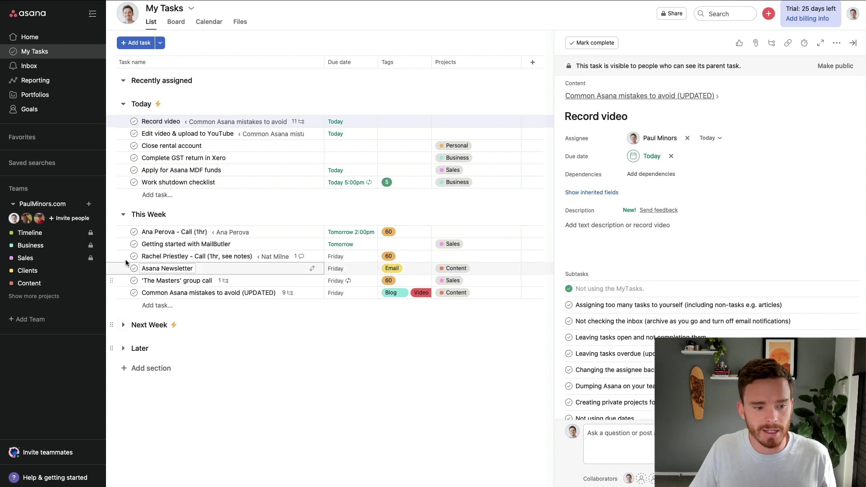
left_click(124, 215)
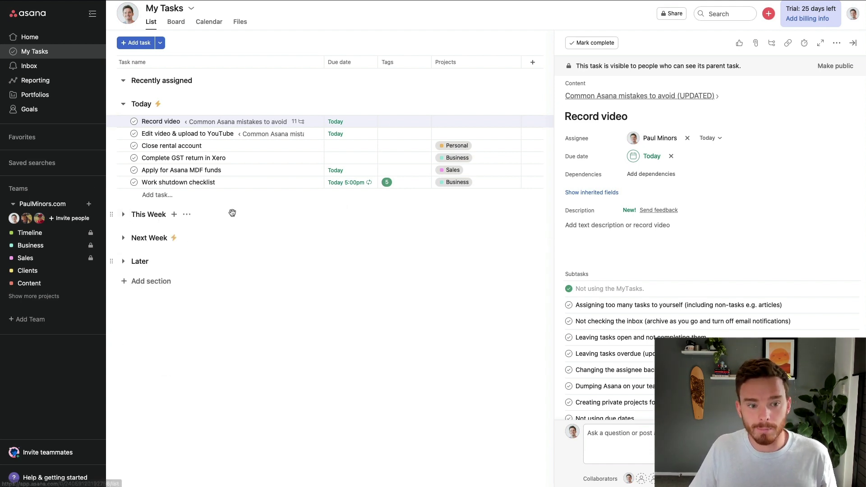
left_click(128, 219)
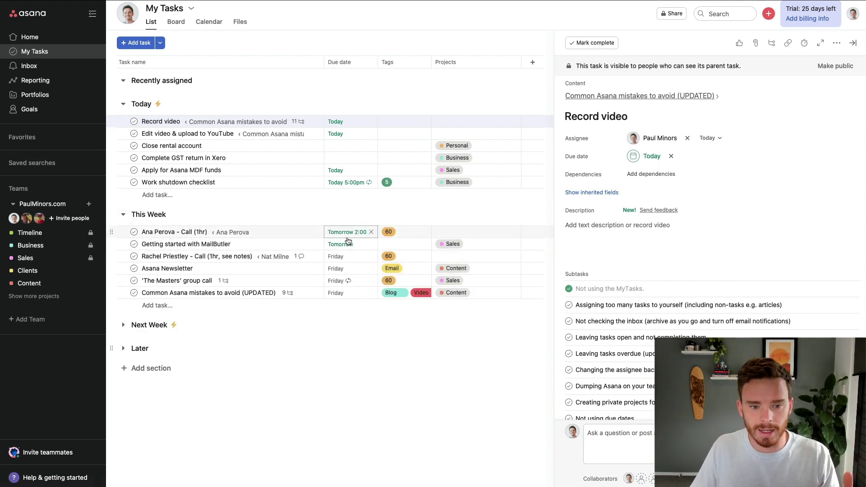
left_click(124, 215)
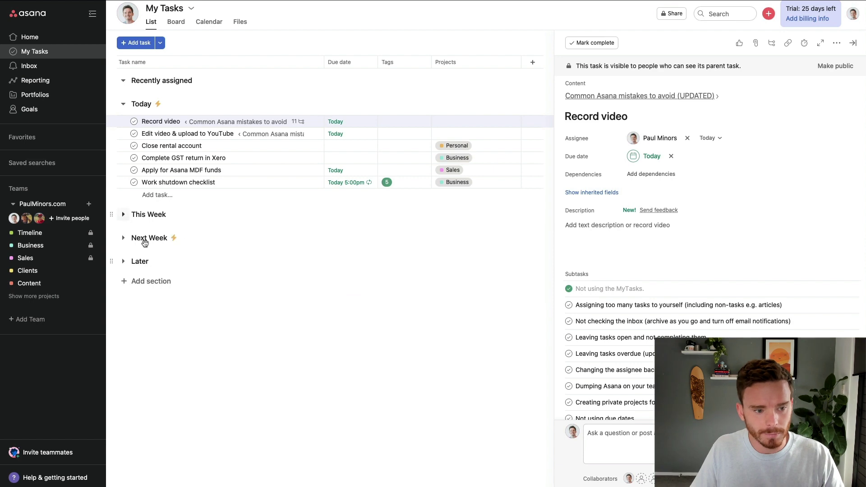
- Expand the Later section and review its long list of tasks and due dates
left_click(129, 261)
scroll(310, 319, "down", 3)
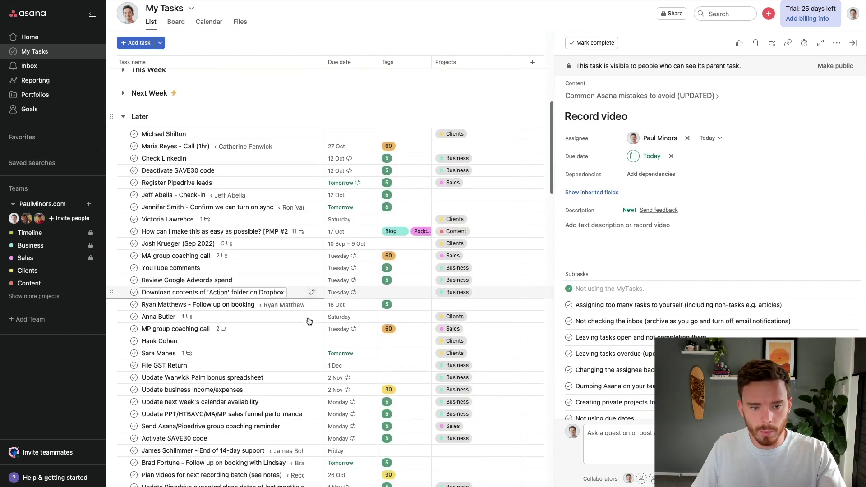
scroll(341, 239, "down", 15)
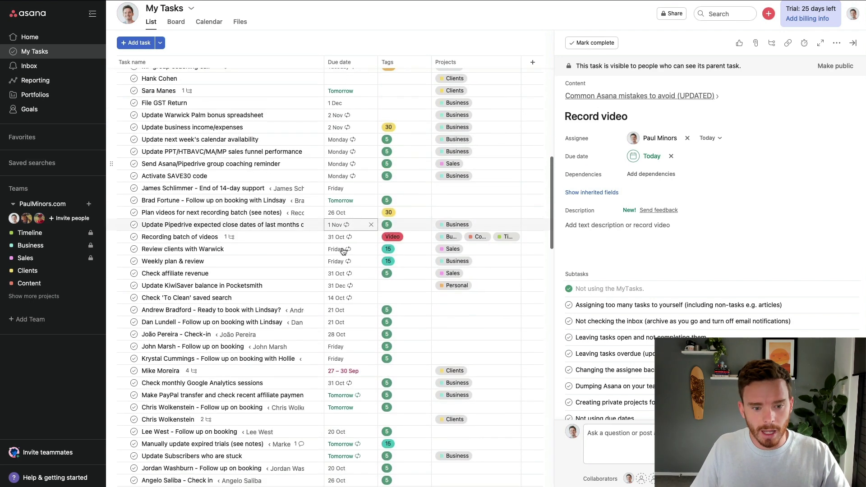
scroll(334, 271, "up", 15)
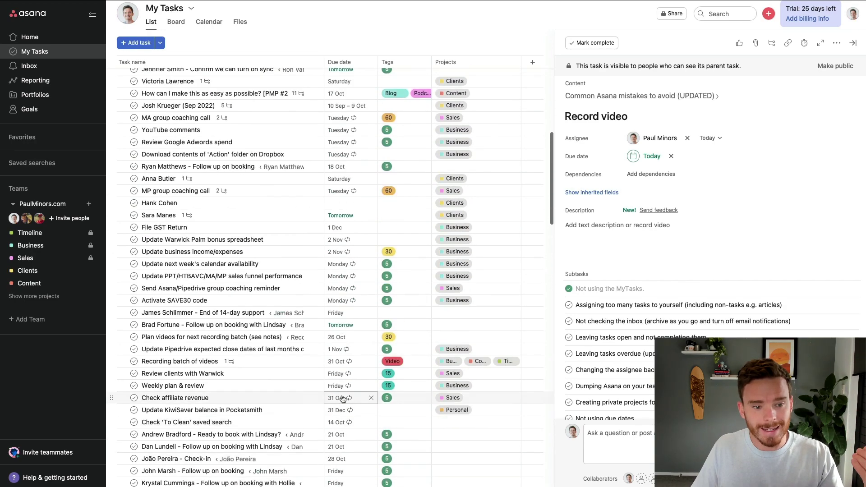
left_click_drag(192, 256, 195, 266)
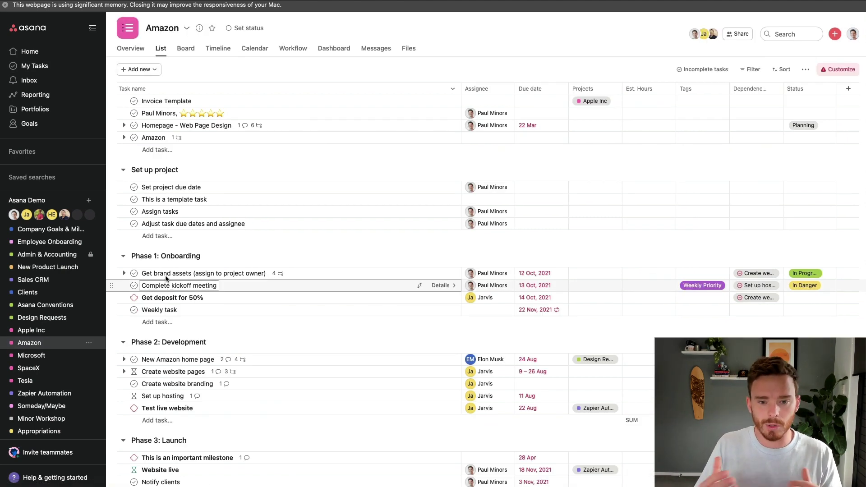
- Open the Notify clients task in the Amazon project's Phase 3: Launch section and reassign it to yourself
left_click(221, 191)
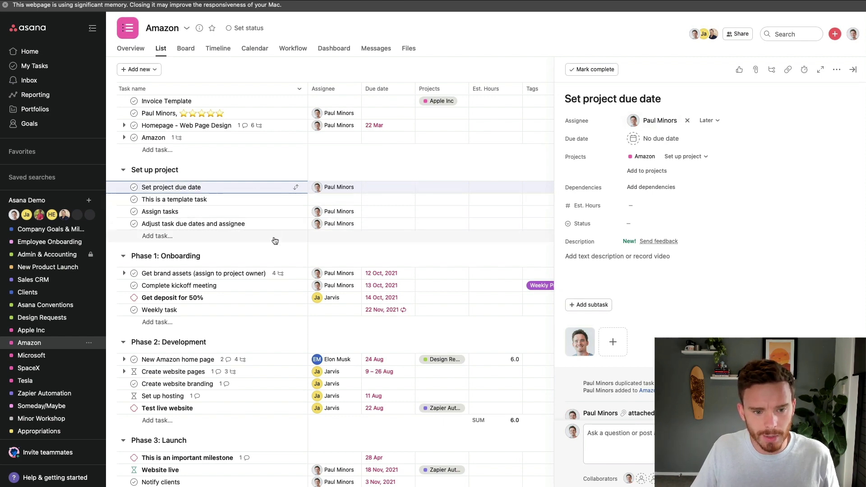
scroll(272, 217, "down", 5)
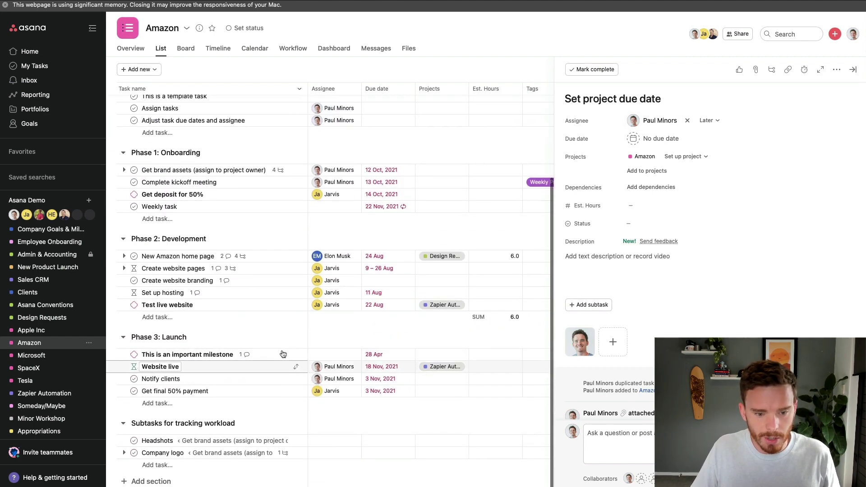
left_click(272, 379)
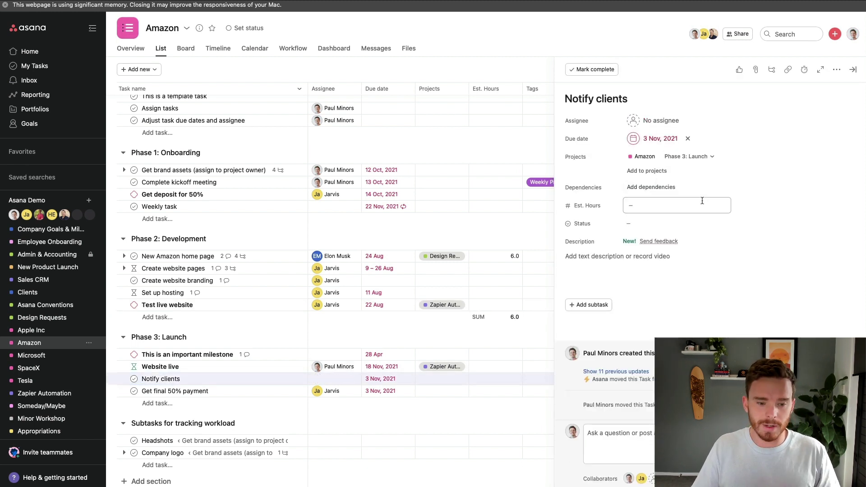
left_click(654, 121)
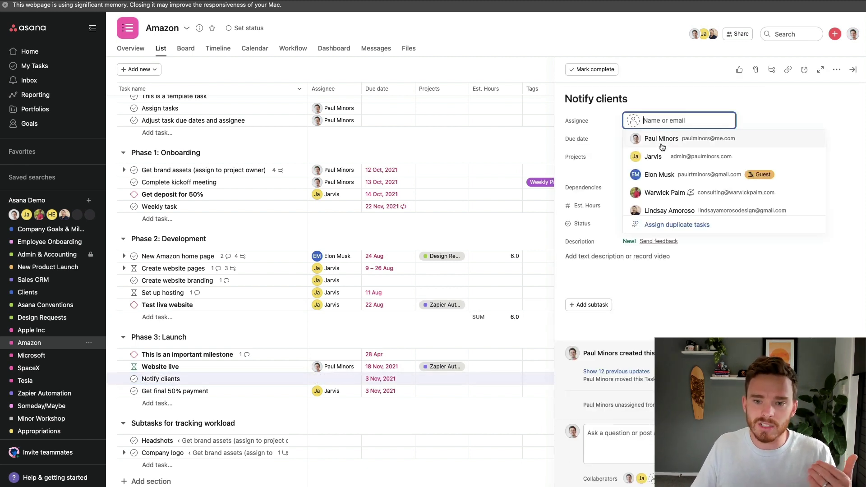
left_click(660, 139)
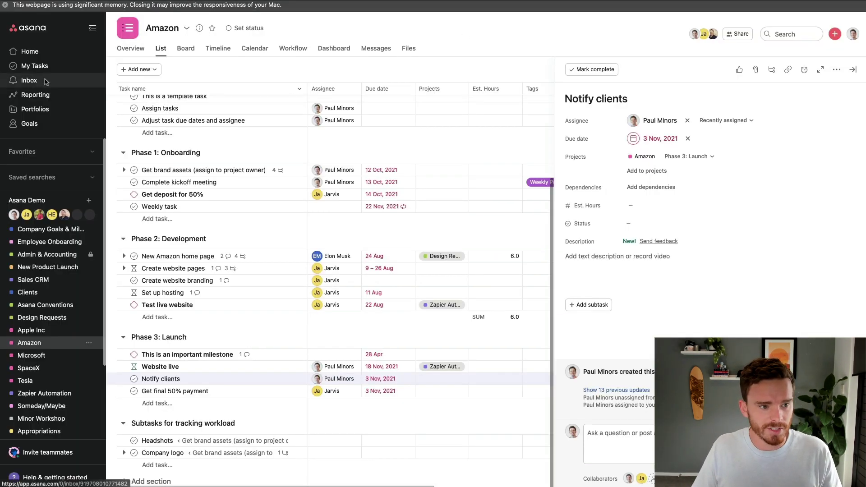
- Open the Inbox and review the notifications, including Complete kickoff meeting's collaborators and the Website live, Good Work Completing this Task and New Amazon home page tasks
left_click(35, 84)
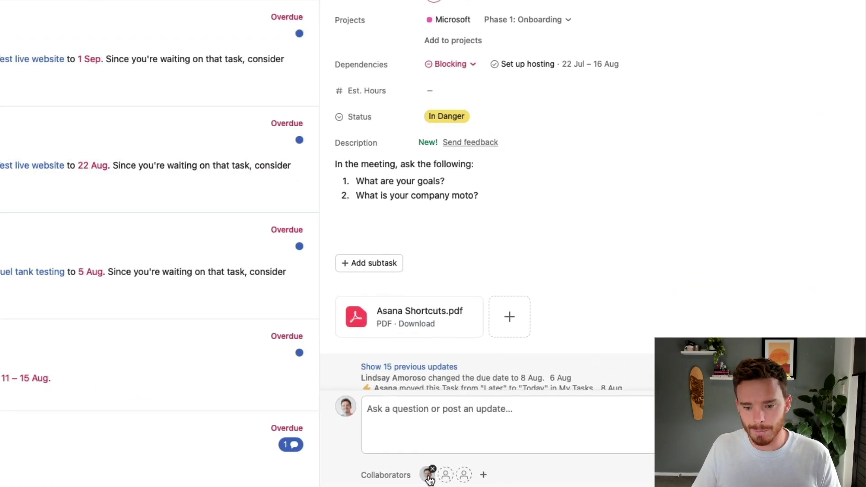
mouse_move(559, 481)
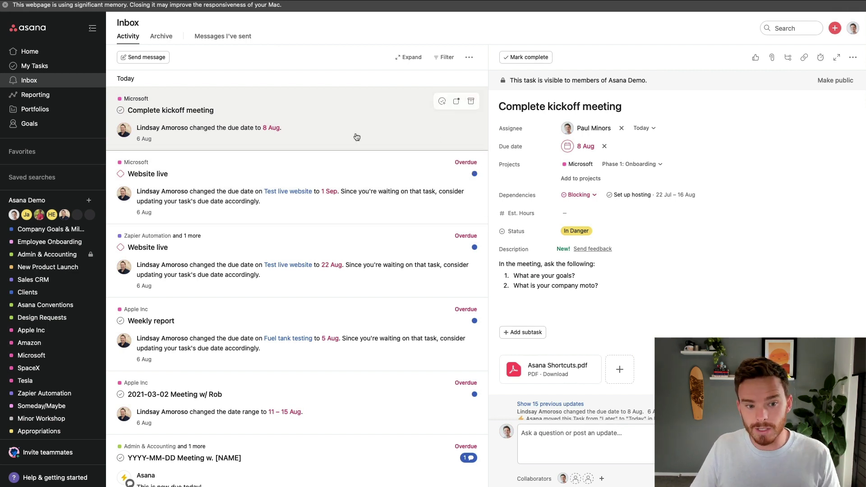
left_click(371, 210)
scroll(372, 211, "down", 6)
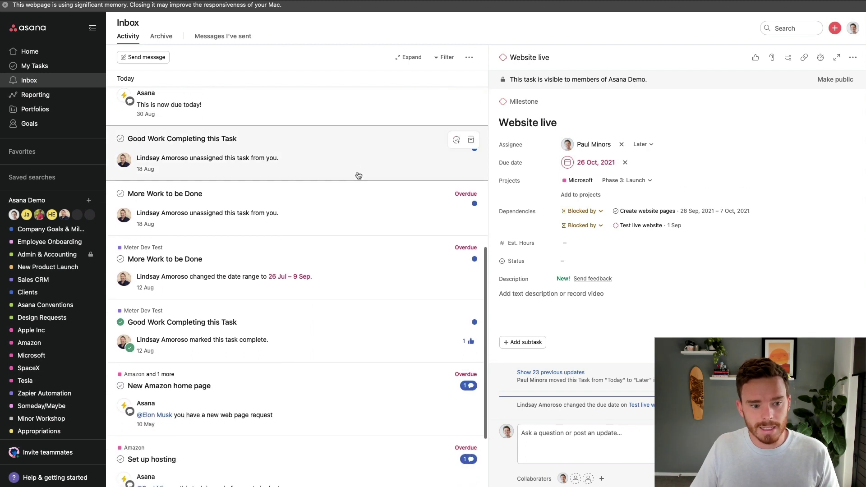
scroll(359, 175, "down", 3)
left_click(363, 223)
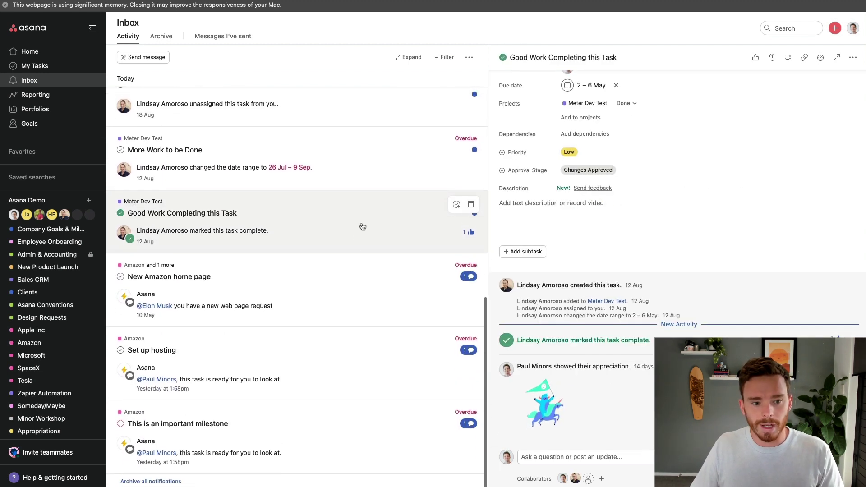
left_click(354, 293)
scroll(353, 279, "up", 2)
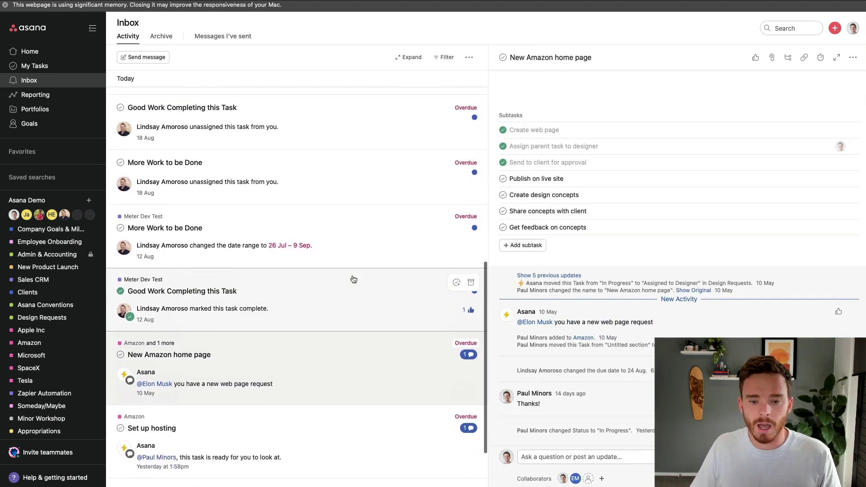
- Archive the five most recent Inbox notifications one by one, from Complete kickoff meeting through the 2021-03-02 meeting
scroll(353, 277, "down", 2)
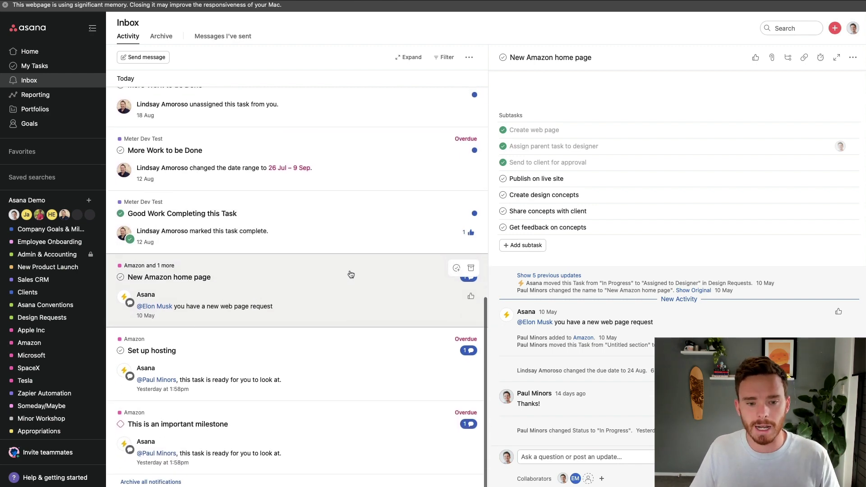
scroll(351, 275, "down", 3)
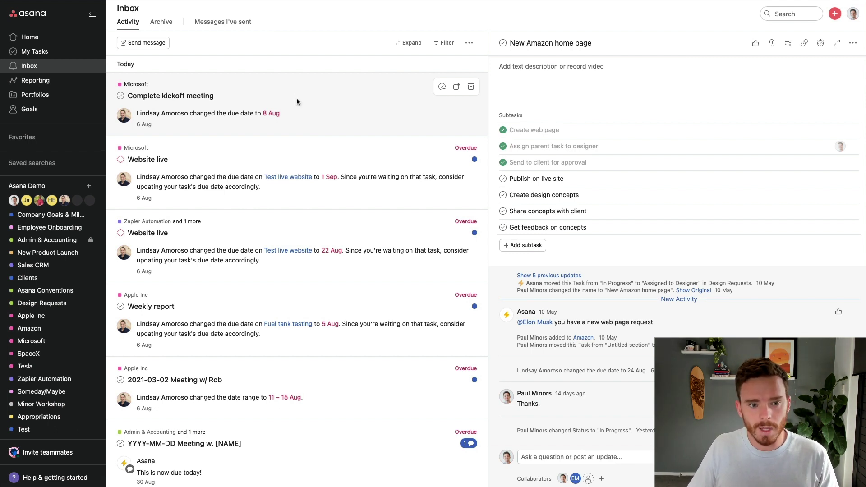
left_click(405, 104)
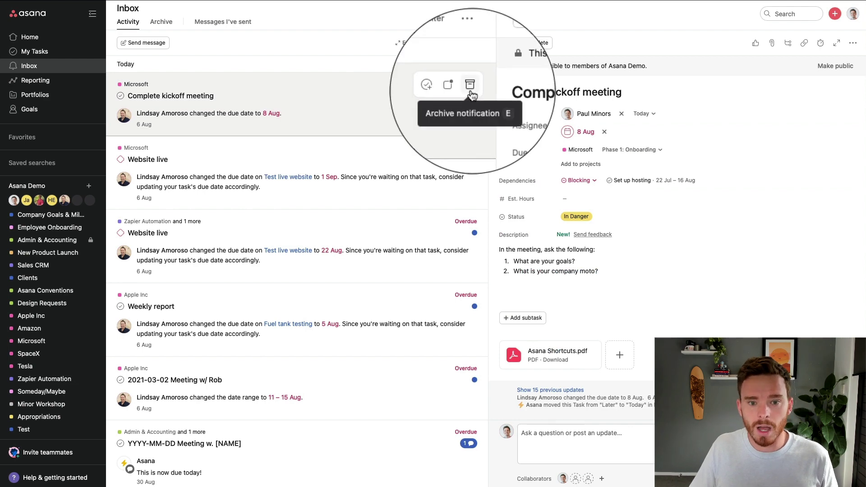
left_click(471, 86)
left_click(470, 86)
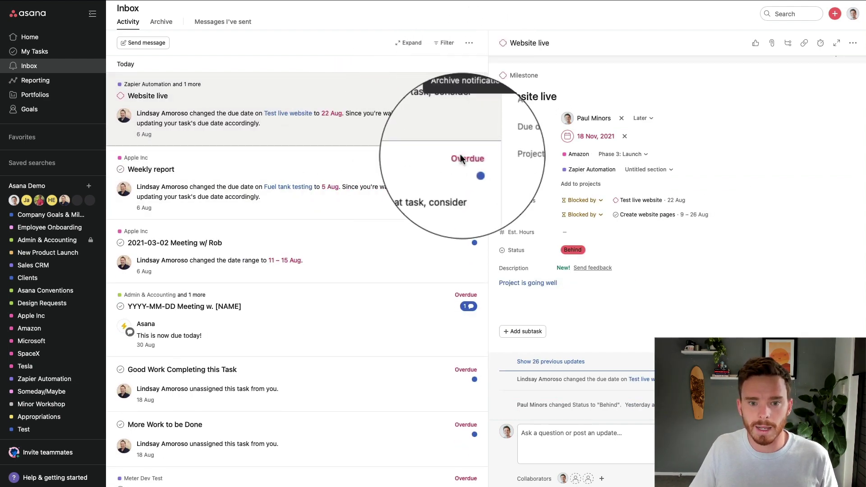
left_click(469, 86)
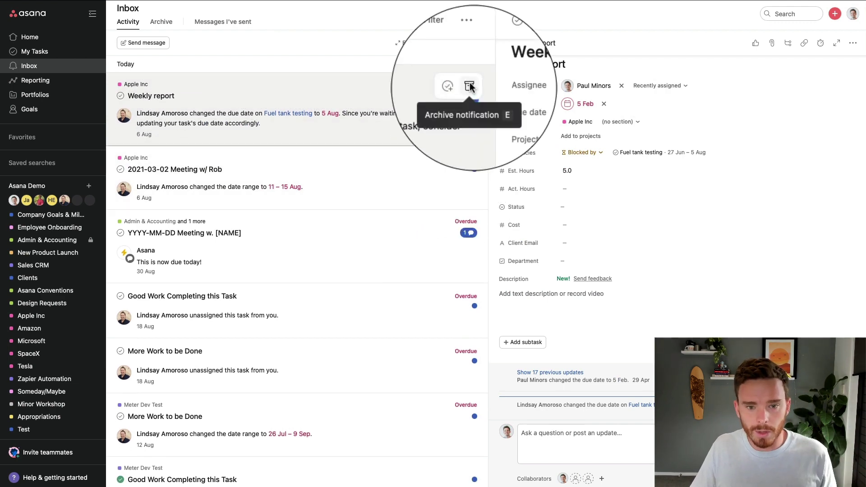
left_click(469, 86)
left_click(471, 87)
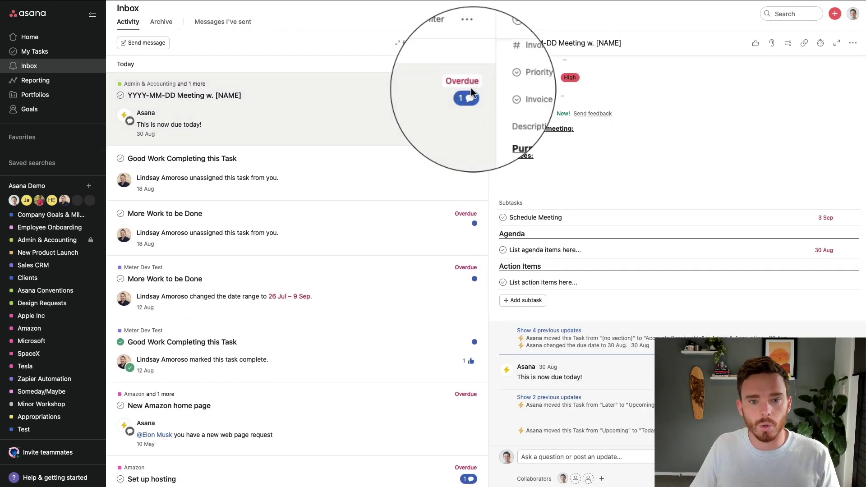
- Archive all the remaining Inbox notifications at once
scroll(393, 180, "down", 3)
scroll(421, 143, "up", 3)
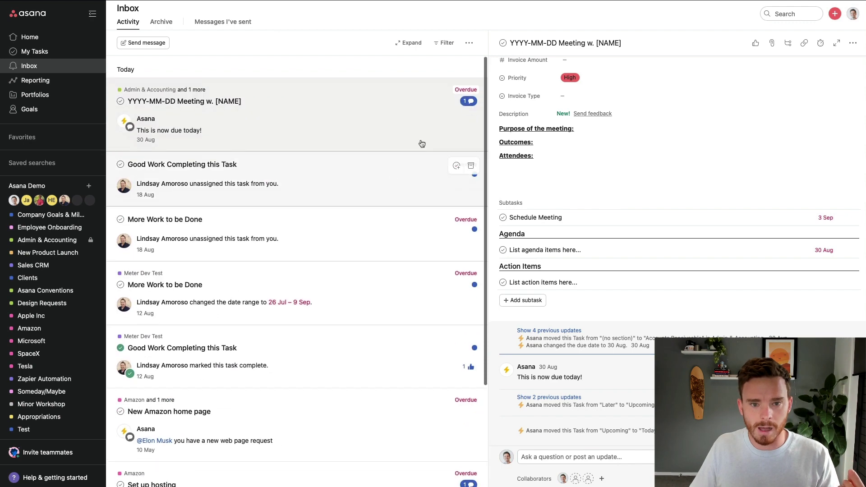
left_click(469, 42)
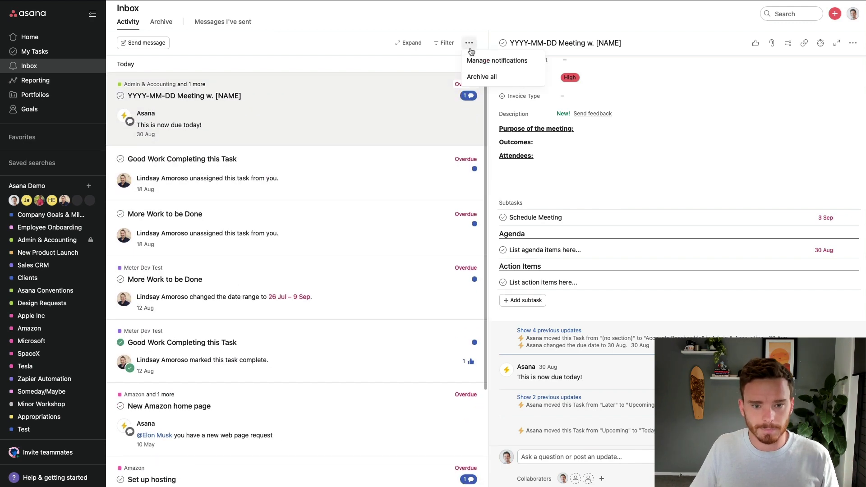
left_click(478, 81)
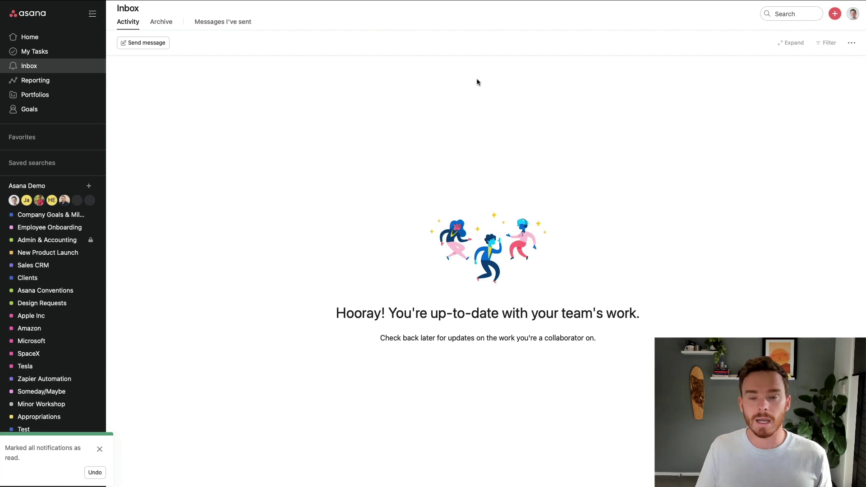
- Open the notification management settings, review the email and project notification options, and close them without changes
left_click(852, 51)
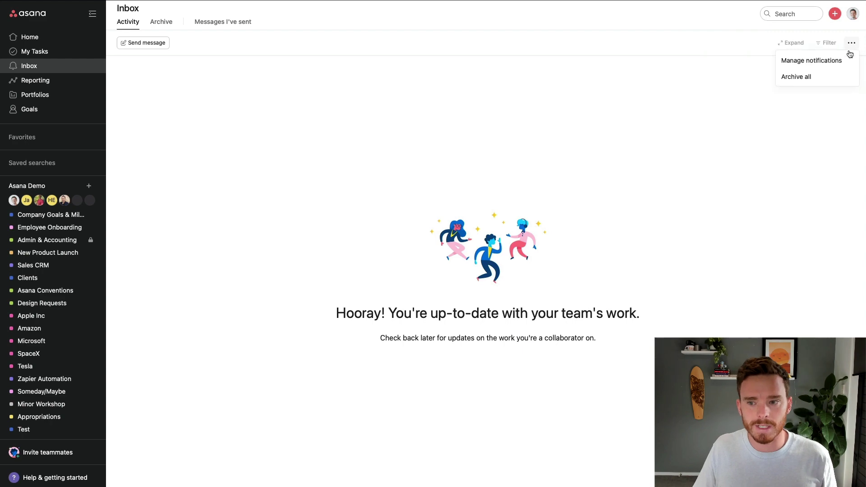
left_click(814, 64)
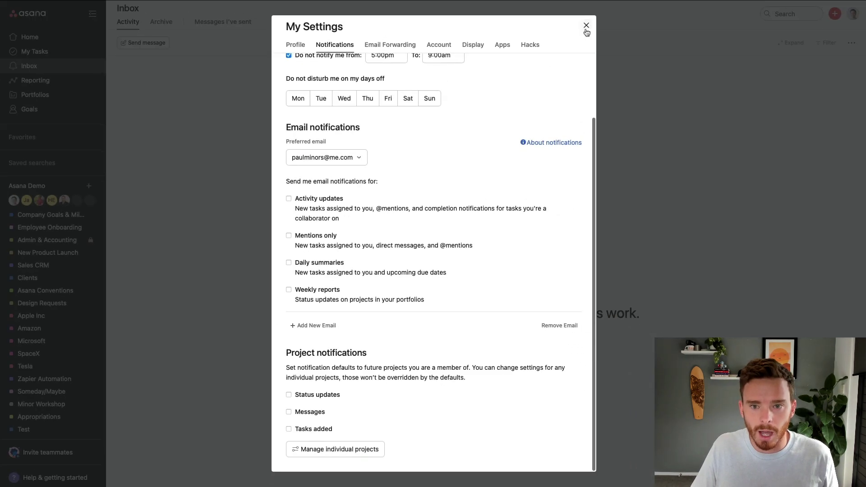
left_click(586, 26)
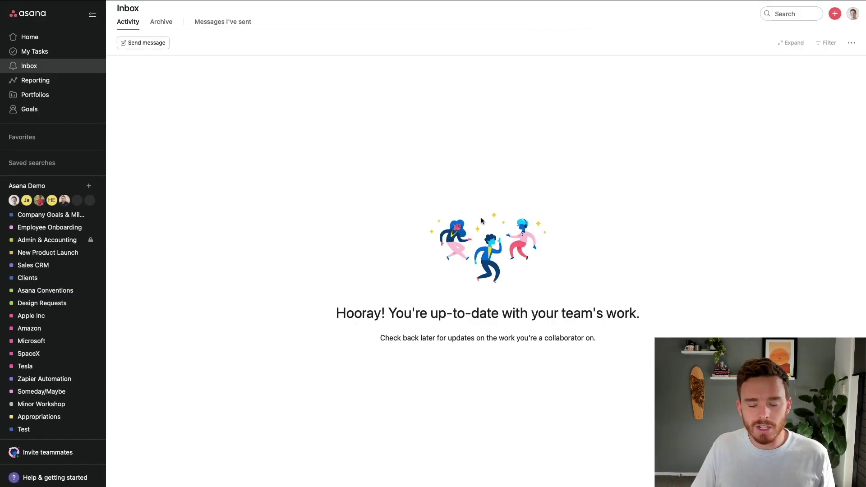
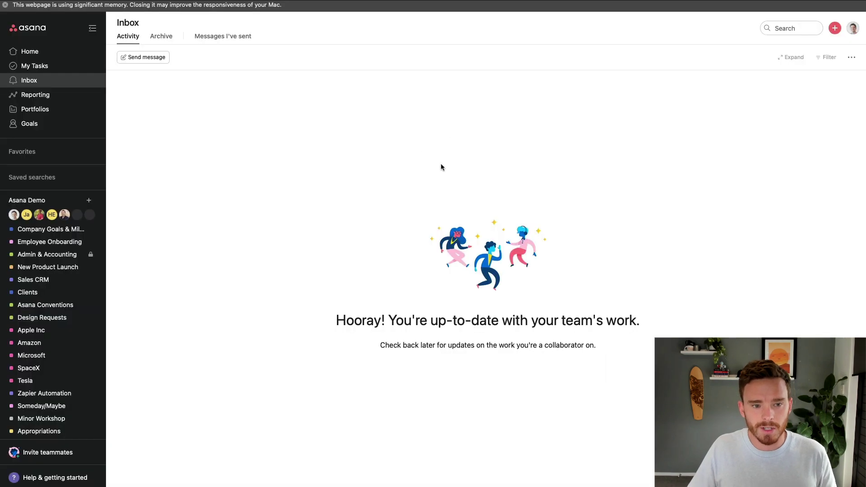
- Collapse Recently assigned in My Tasks and set the due date of the Objective 2: Drive 80% Increase in mobile signup milestone to 10/10/22
left_click(34, 66)
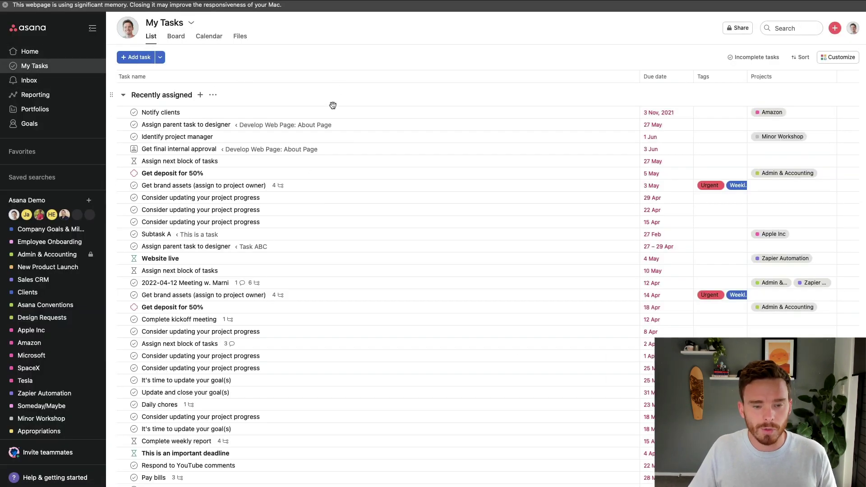
left_click(128, 93)
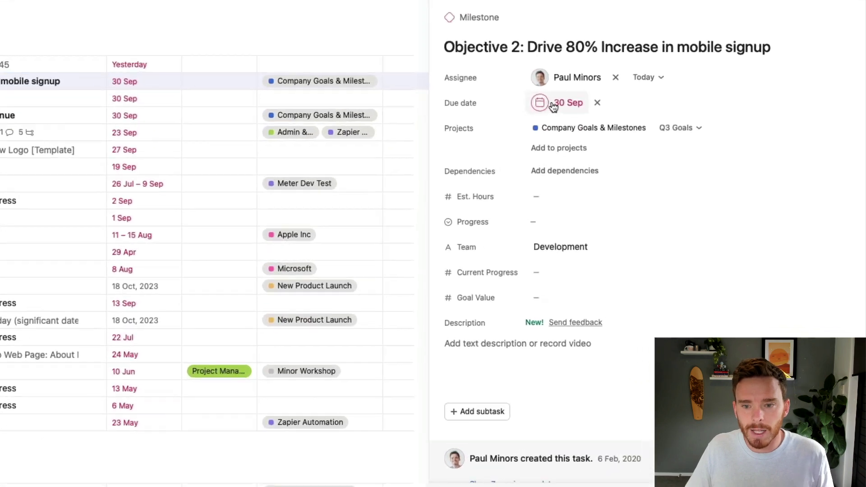
left_click(649, 146)
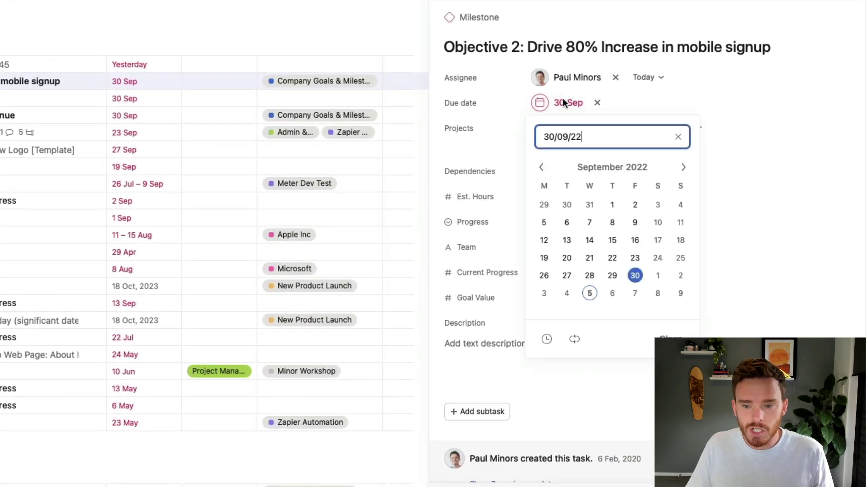
left_click(681, 169)
left_click(612, 222)
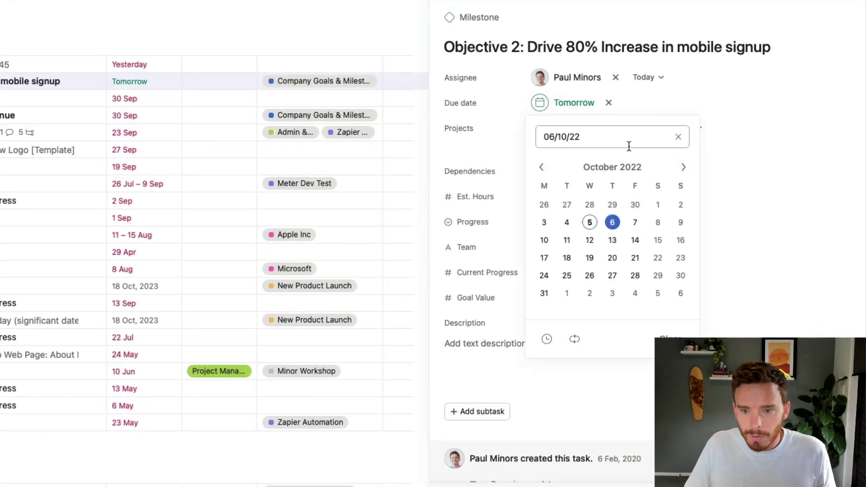
left_click(545, 241)
left_click(778, 118)
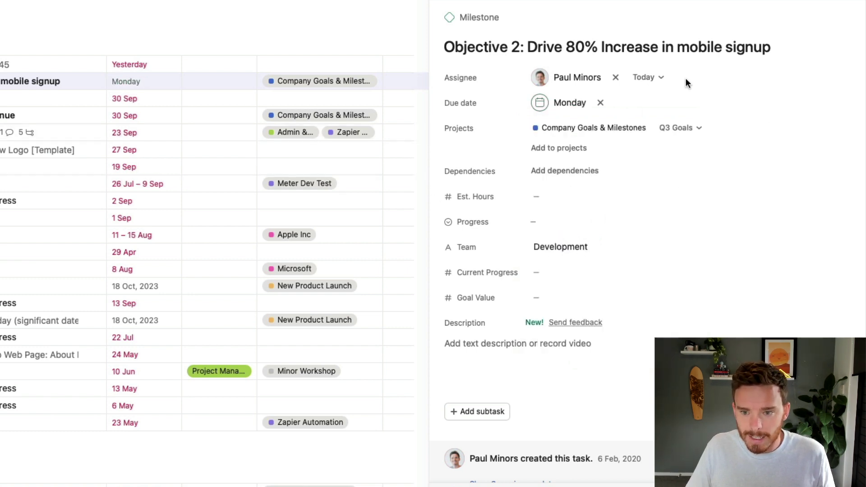
- Move the Objective 2 milestone to the Upcoming section of My Tasks, then briefly open its due date calendar and close it
left_click(652, 80)
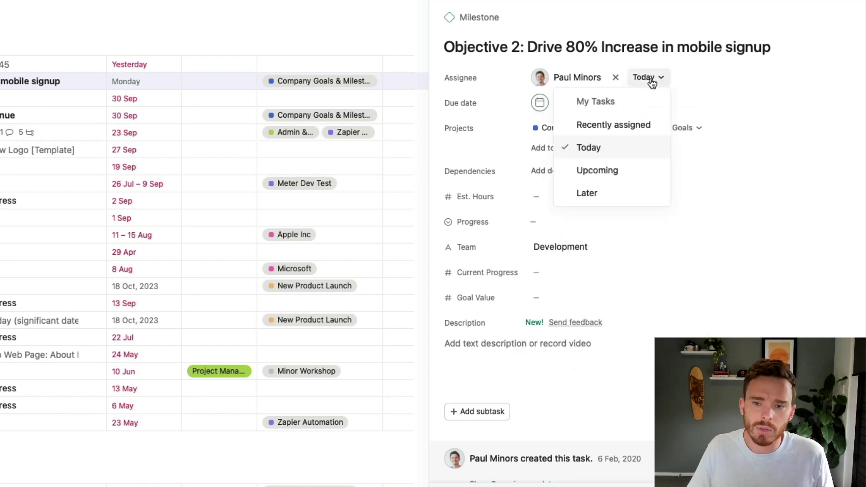
left_click(627, 170)
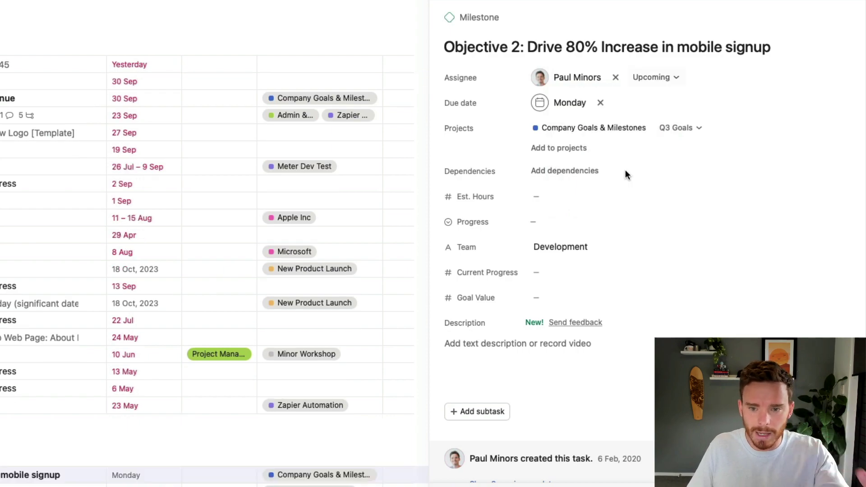
left_click(570, 104)
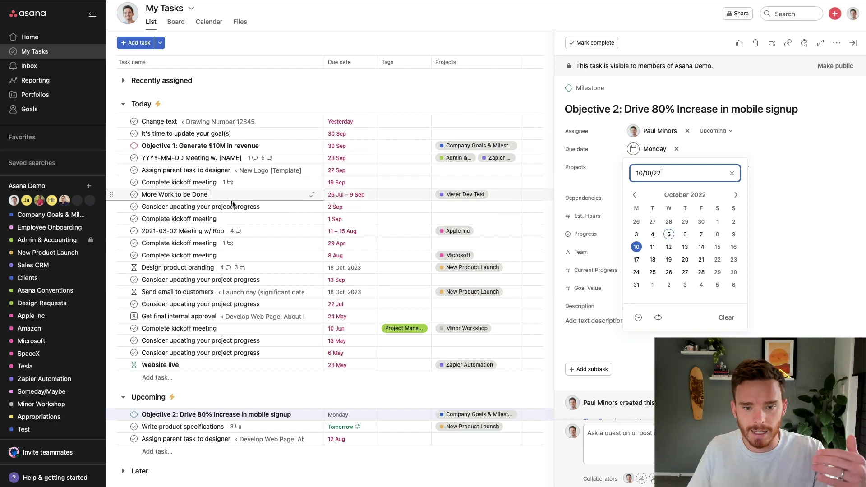
left_click(384, 100)
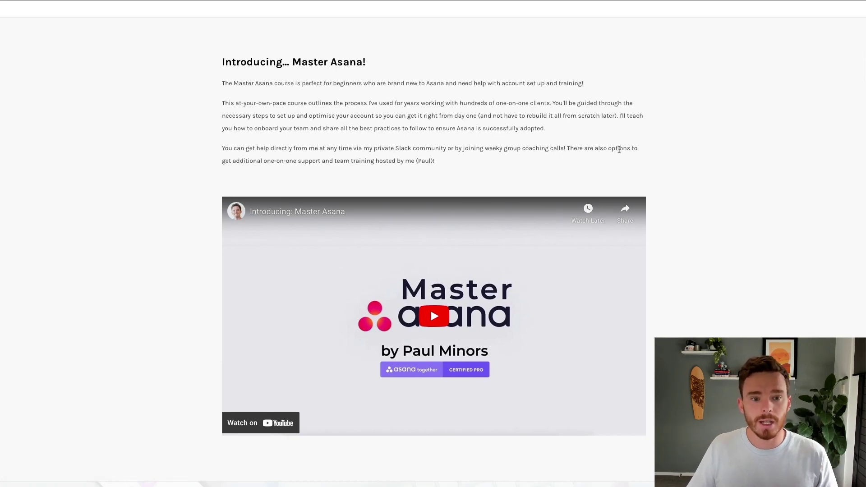
- Review what the Master Asana course page includes, highlighting the private sessions and weekly group coaching descriptions
scroll(618, 154, "down", 9)
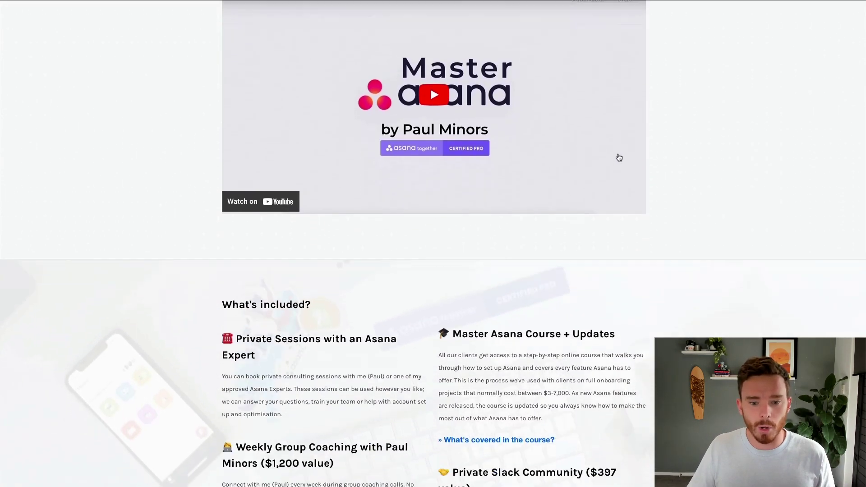
scroll(617, 154, "down", 2)
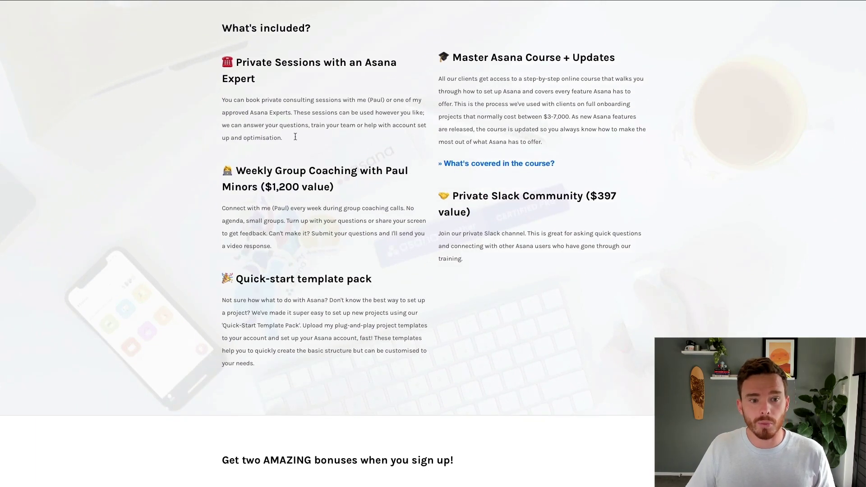
left_click_drag(295, 136, 223, 58)
left_click(243, 80)
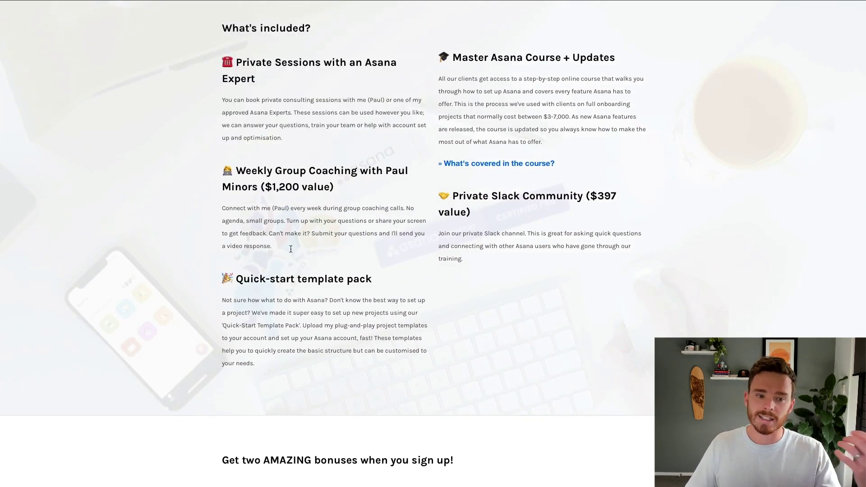
left_click_drag(291, 249, 226, 177)
left_click(258, 185)
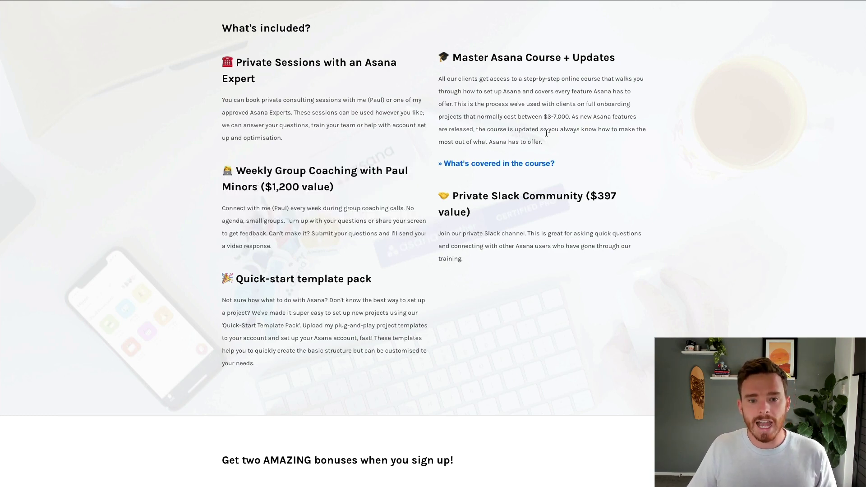
- View the list of what the course covers and look through the lesson page 3.1: Planning your Asana rollout
left_click(541, 165)
scroll(501, 42, "down", 3)
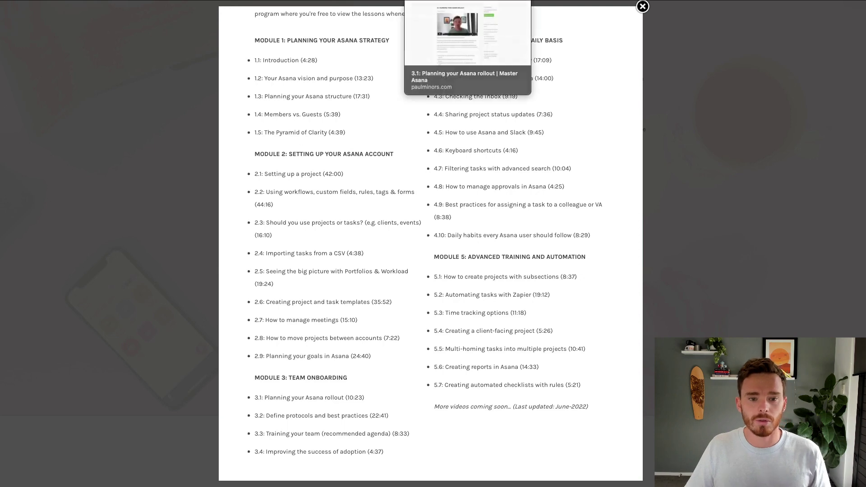
left_click(451, 1)
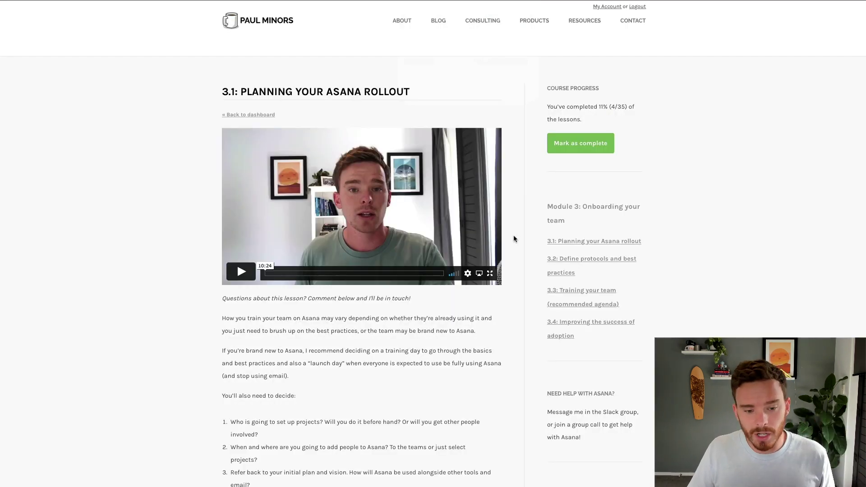
scroll(518, 261, "down", 2)
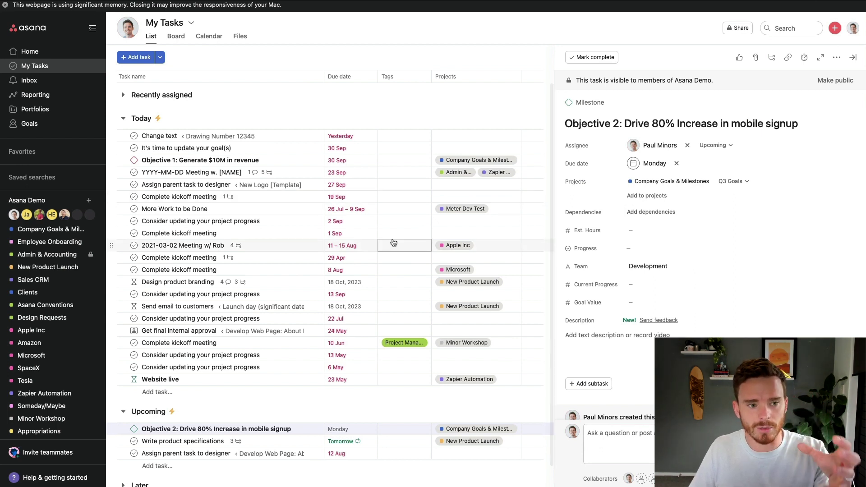
- Create a blank project in Asana Demo with the List view, named with your own first name followed by "Tasks"
scroll(390, 242, "down", 1)
scroll(63, 248, "down", 4)
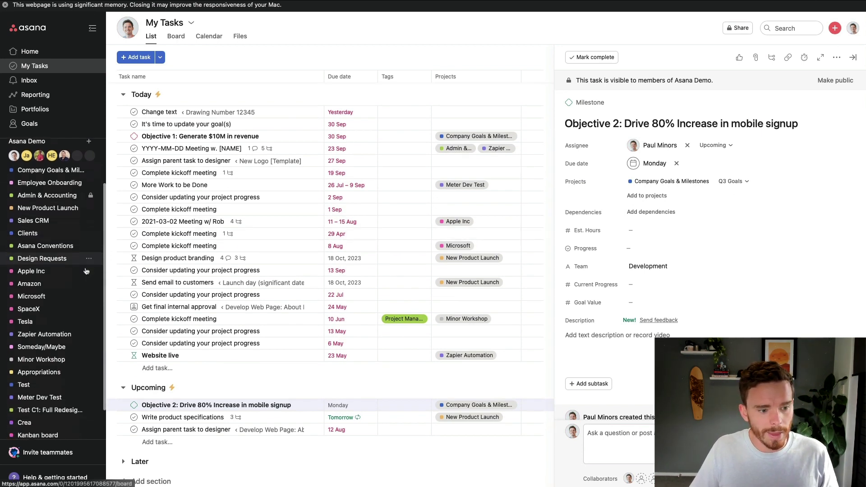
scroll(62, 204, "up", 3)
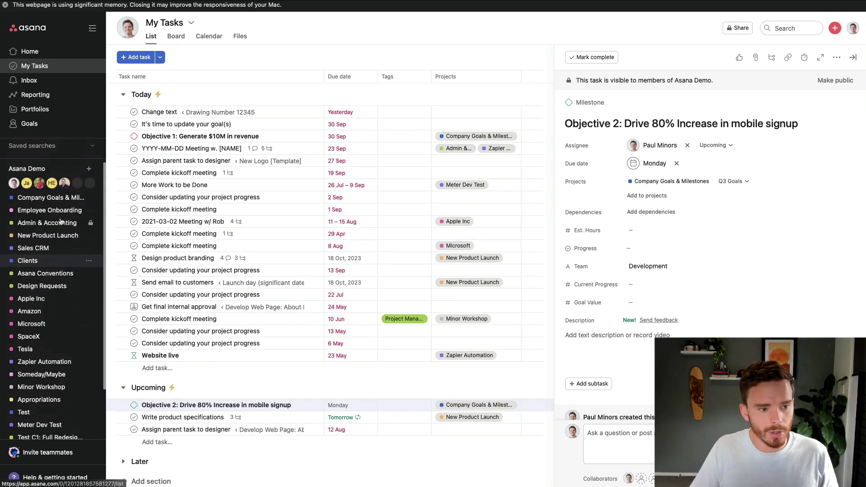
left_click(89, 170)
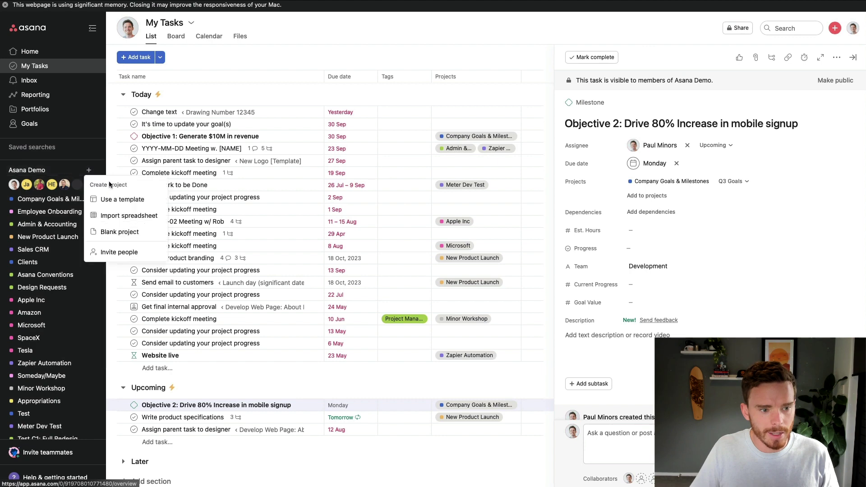
left_click(116, 234)
type("Paul's Tasks")
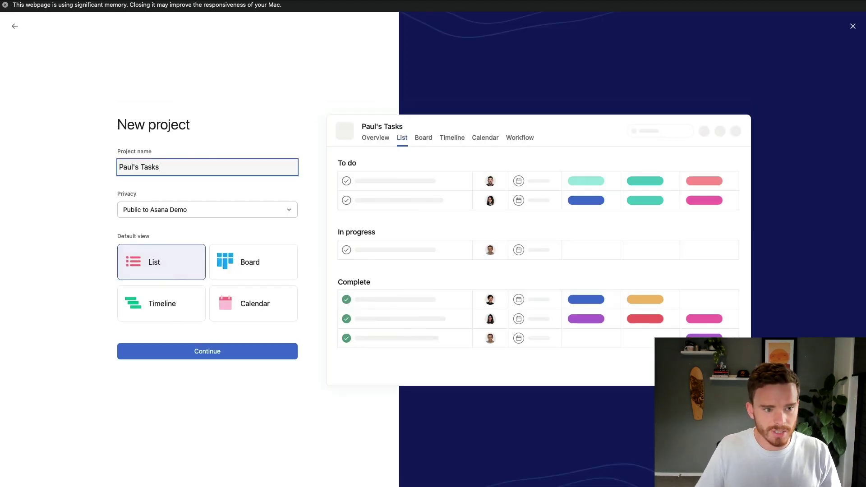
key("Return")
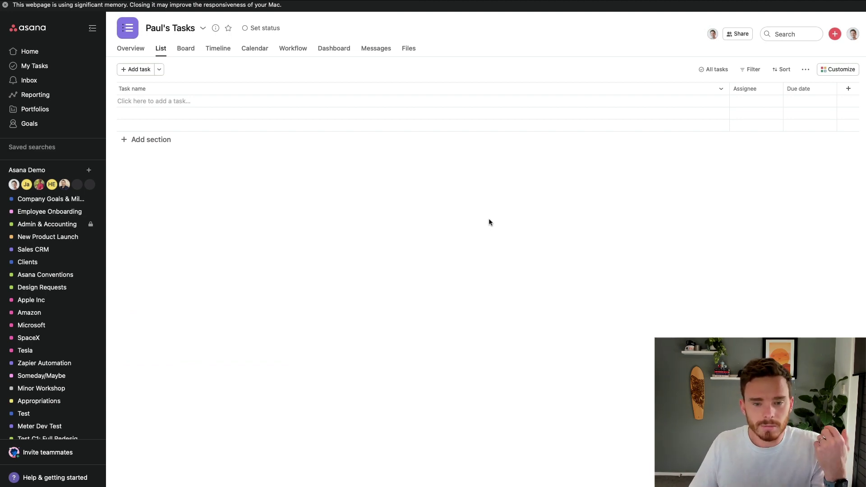
- Add "This is a task" to the Recently assigned section of My Tasks and check the privacy notice in its details
left_click(68, 69)
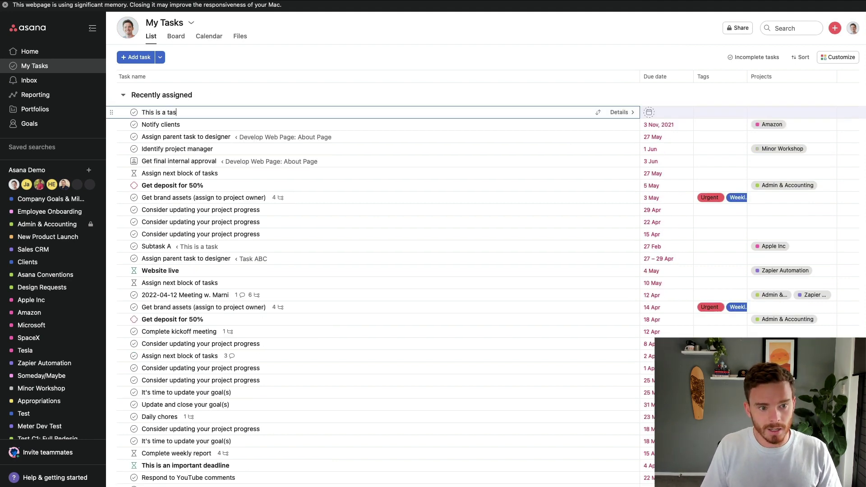
left_click(198, 116)
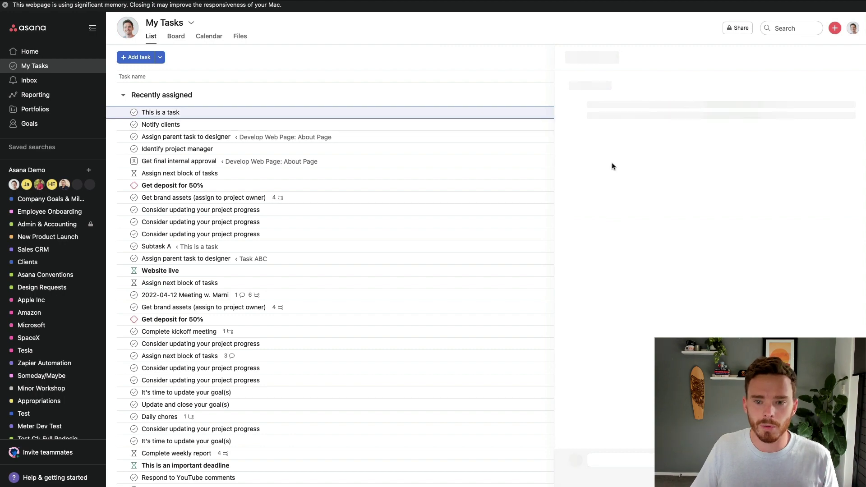
left_click_drag(532, 131, 418, 126)
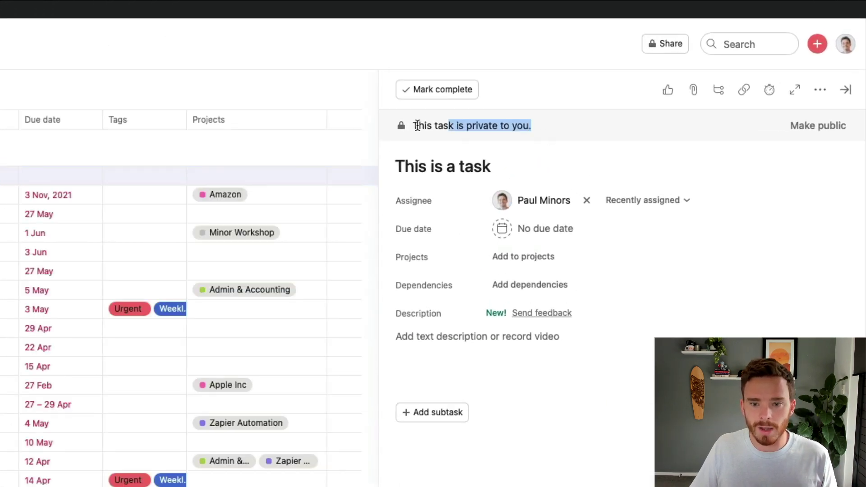
left_click(585, 128)
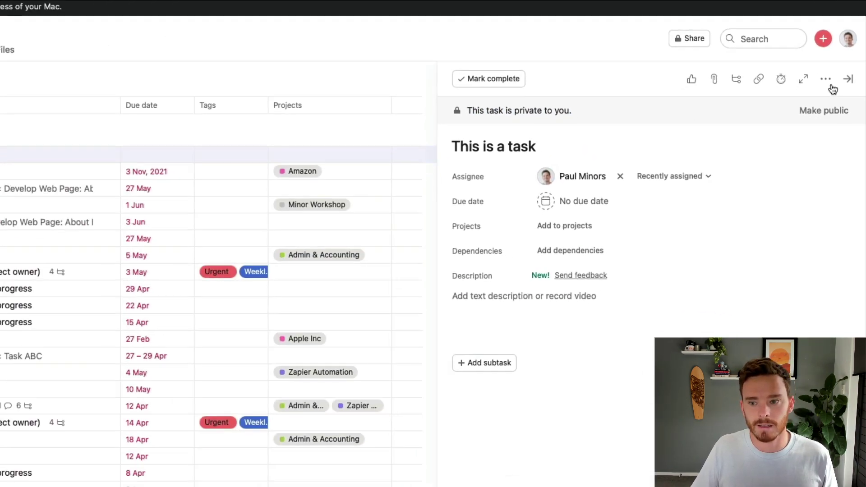
left_click(845, 89)
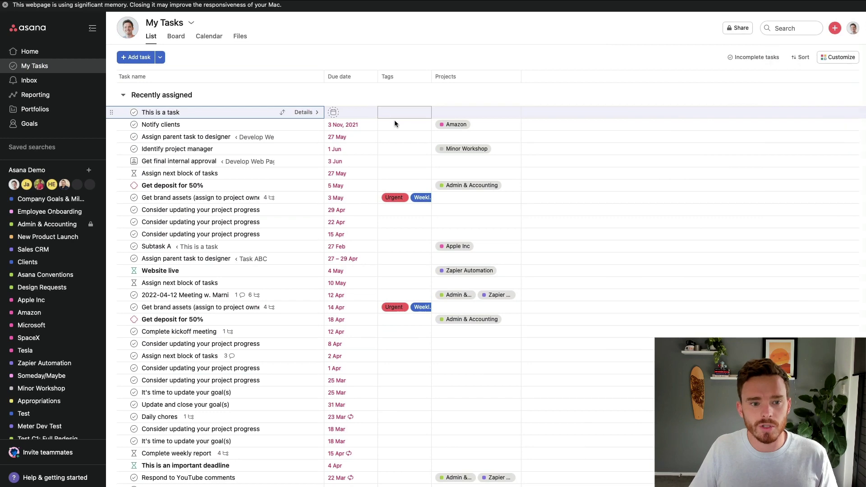
- View My Tasks in the Board and Calendar layouts, then return to the personal tasks project in Asana Demo
left_click(171, 39)
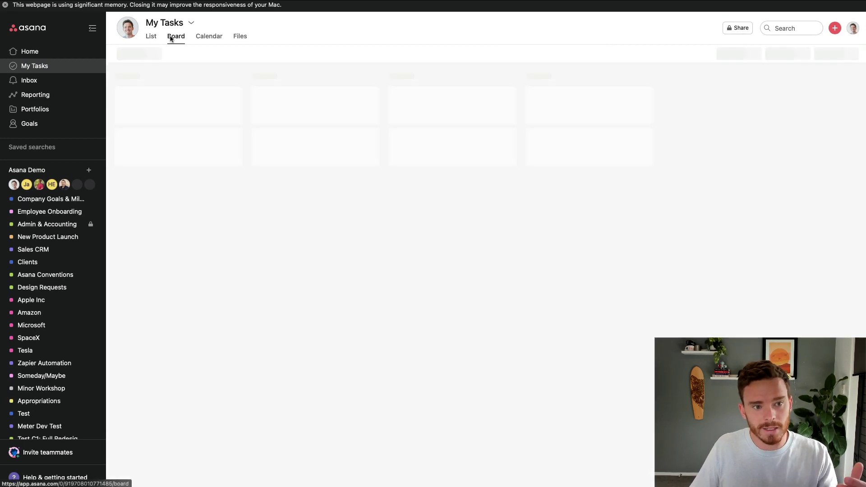
left_click(212, 41)
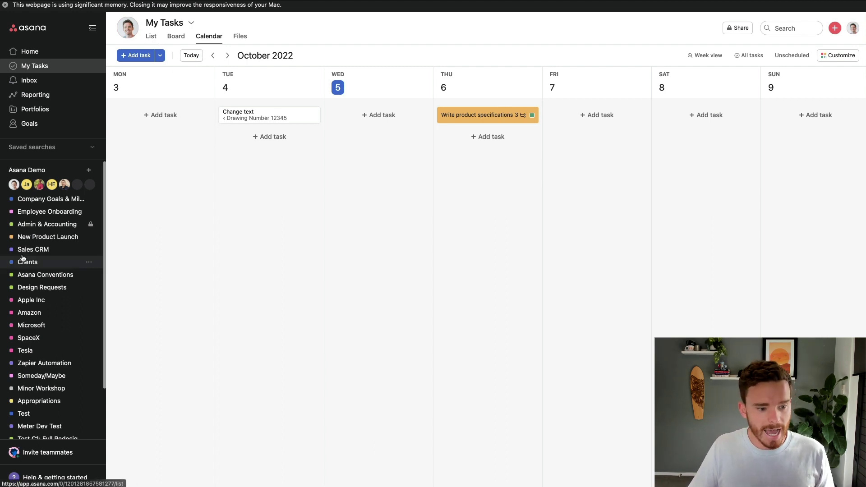
scroll(50, 250, "down", 5)
left_click(63, 397)
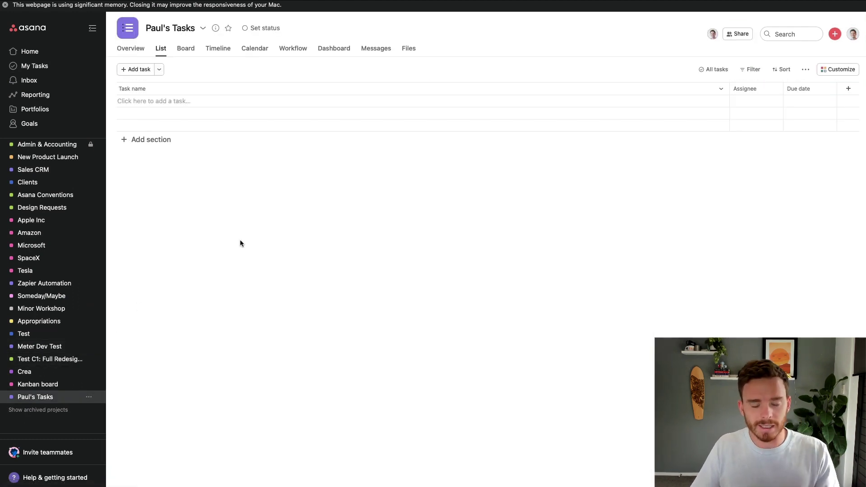
- Complete the subtask "Creating private projects for your work instead of My Tasks." under Record video, and review that parent task's title and assignee
left_click(276, 294)
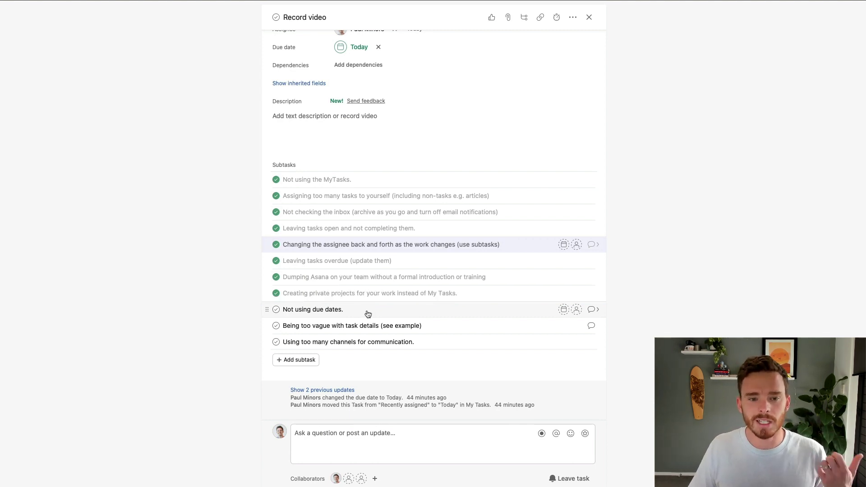
scroll(366, 315, "up", 5)
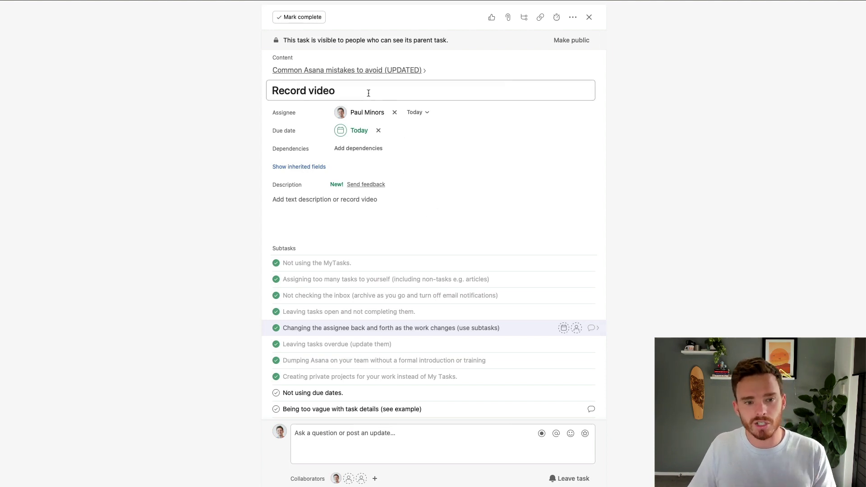
left_click_drag(361, 92, 234, 89)
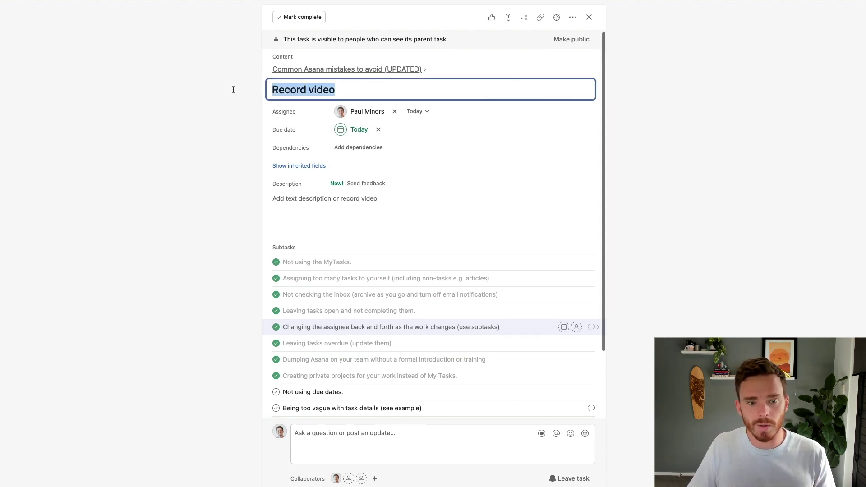
left_click(359, 111)
left_click(459, 167)
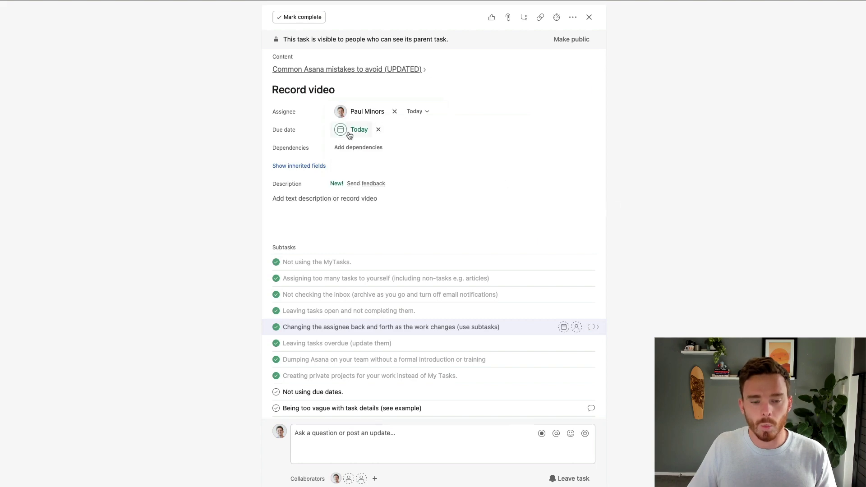